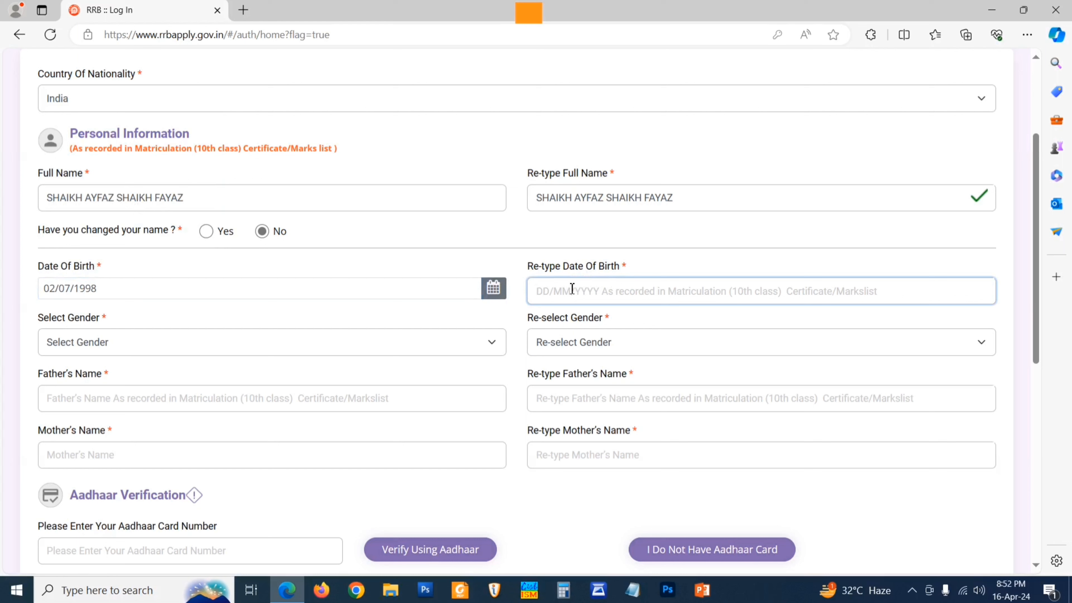
- Enter the date of birth and set gender to Male in both gender dropdowns
text(02/07/1998)
click(102, 341)
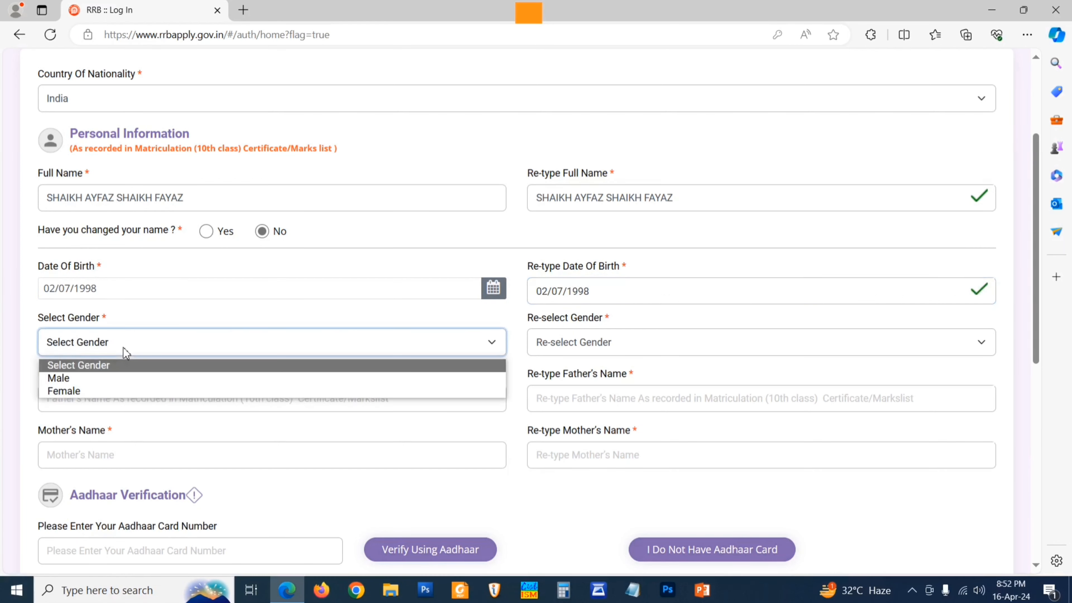
click(121, 377)
click(540, 344)
click(555, 379)
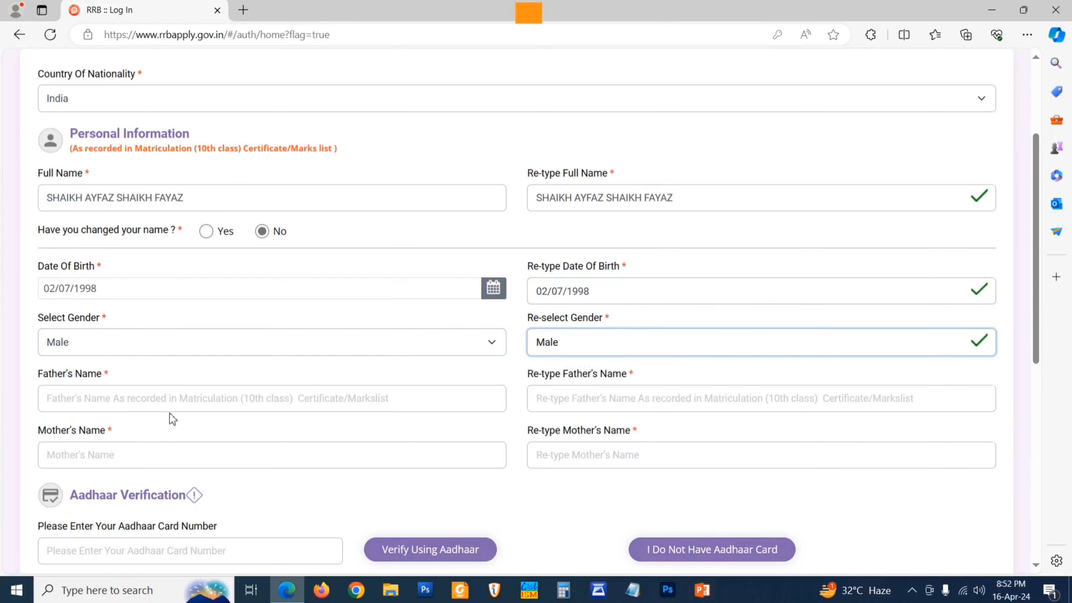
- Enter the father's name in both fields and the mother's name, then begin the Aadhaar number
click(109, 398)
click(799, 398)
key(Tab)
scroll(5, 390, down, 2)
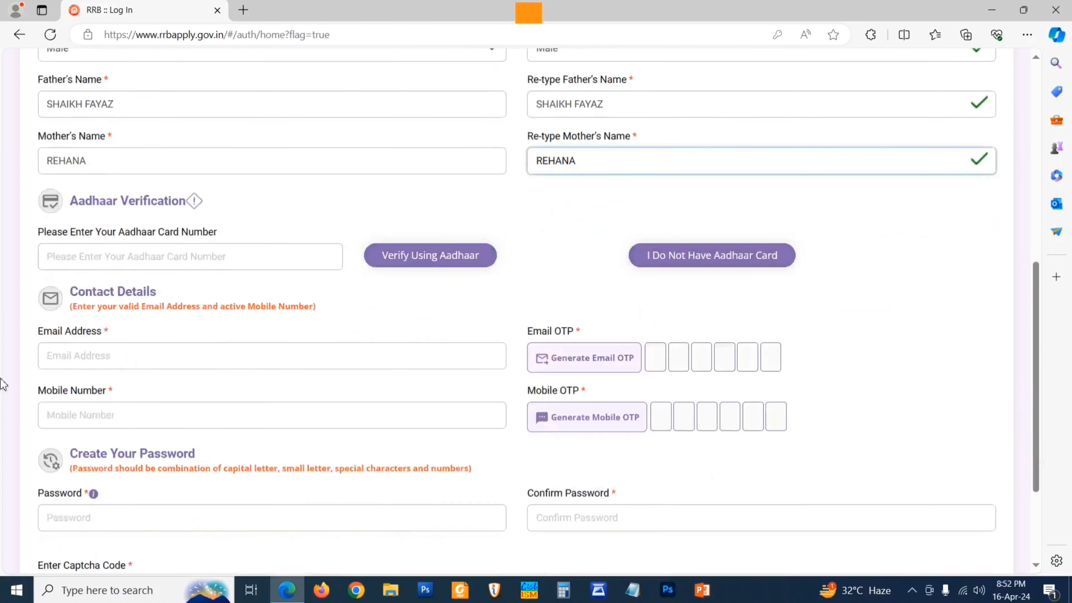
click(190, 236)
text(************)
click(430, 234)
- Mark Aadhaar details as same as matriculation, give authentication consent, and submit for verification
click(562, 206)
click(618, 253)
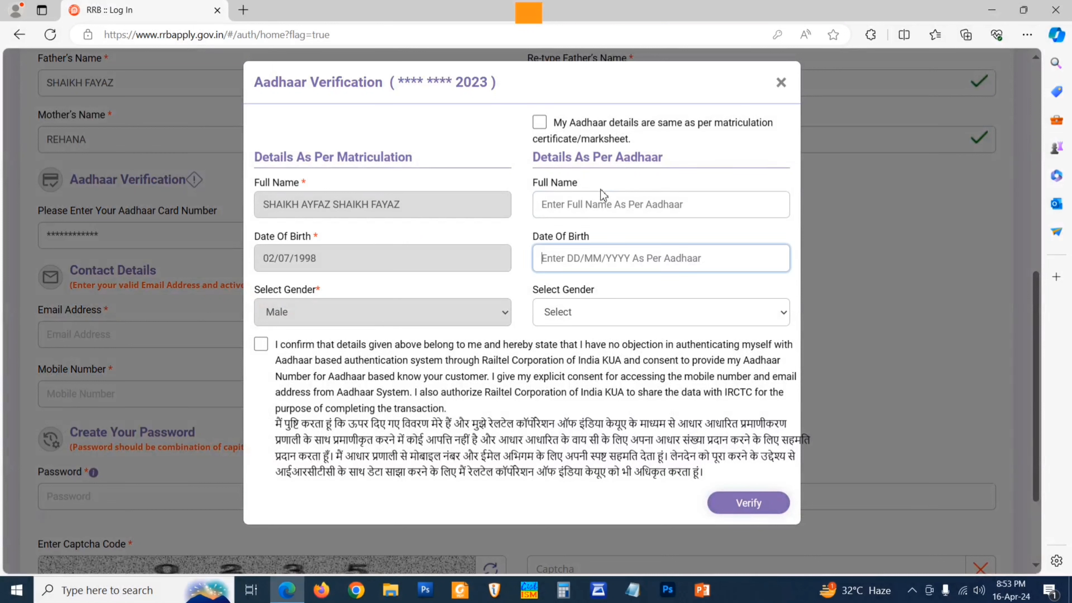
click(594, 203)
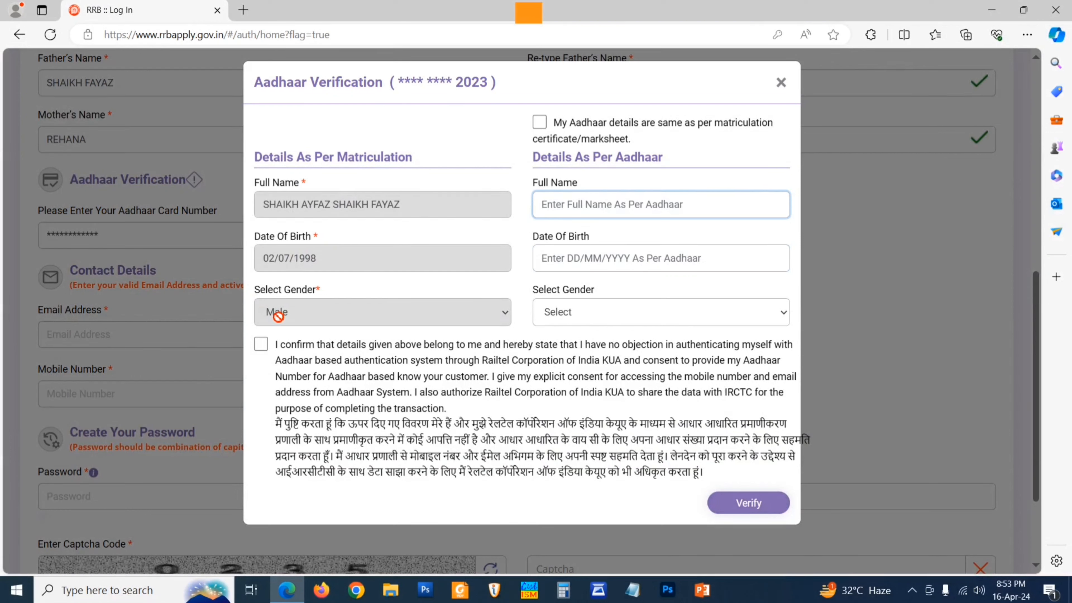
click(539, 123)
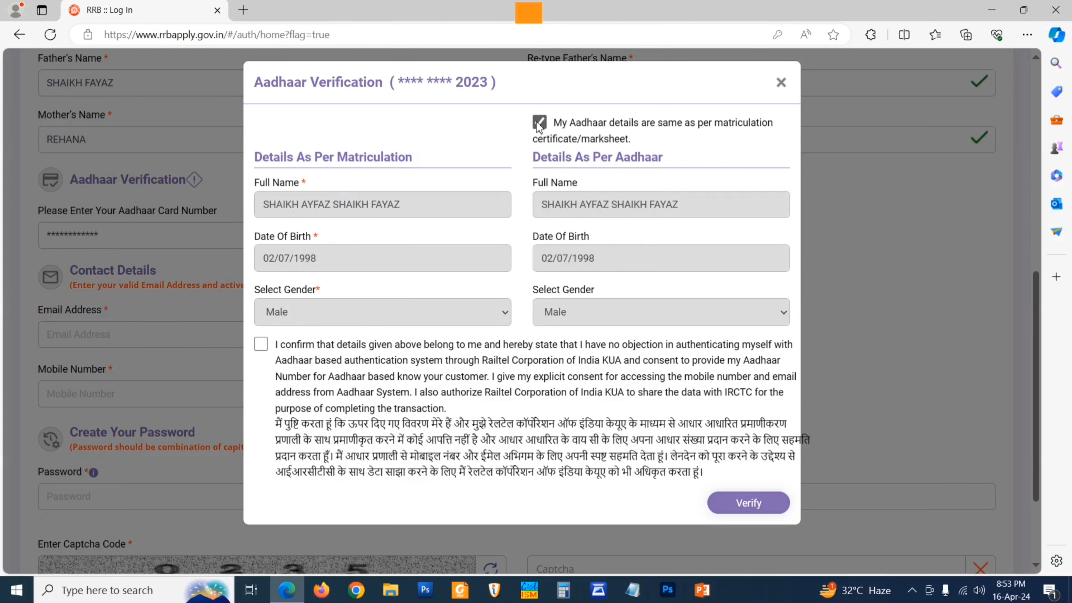
click(539, 123)
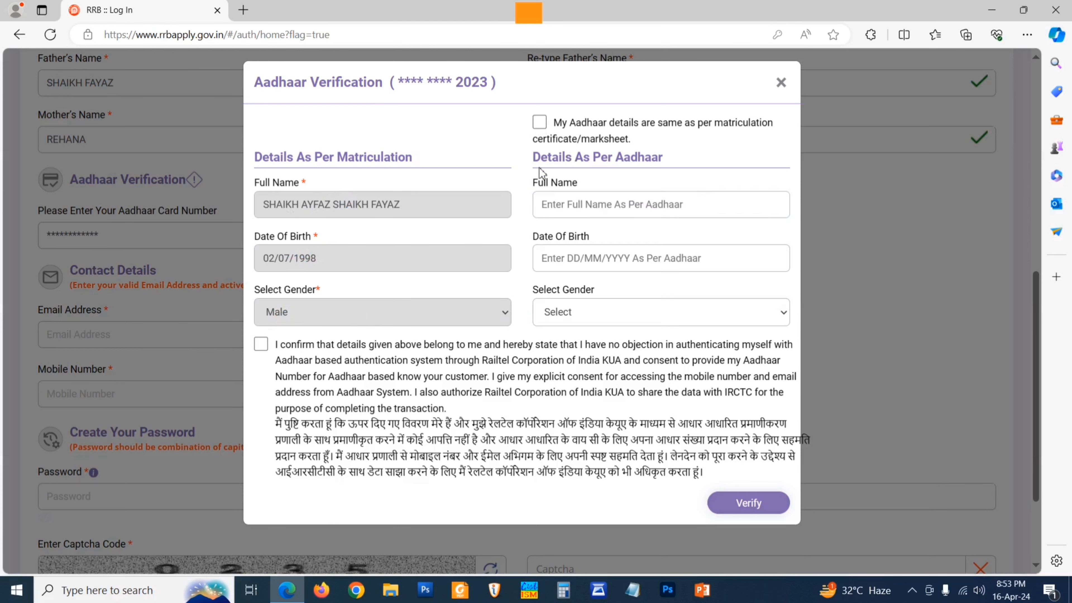
click(551, 206)
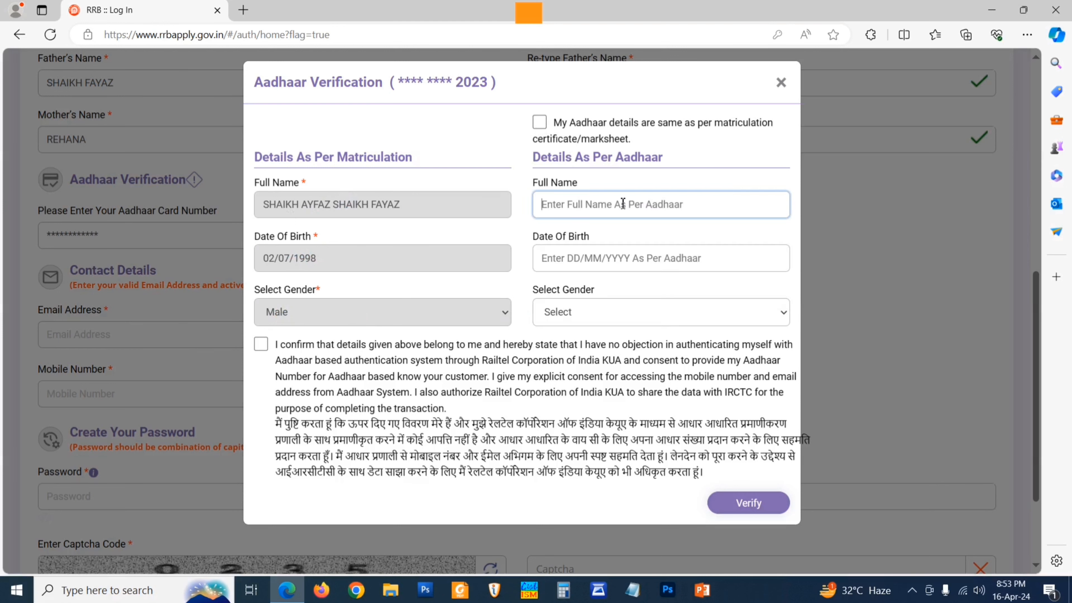
click(539, 123)
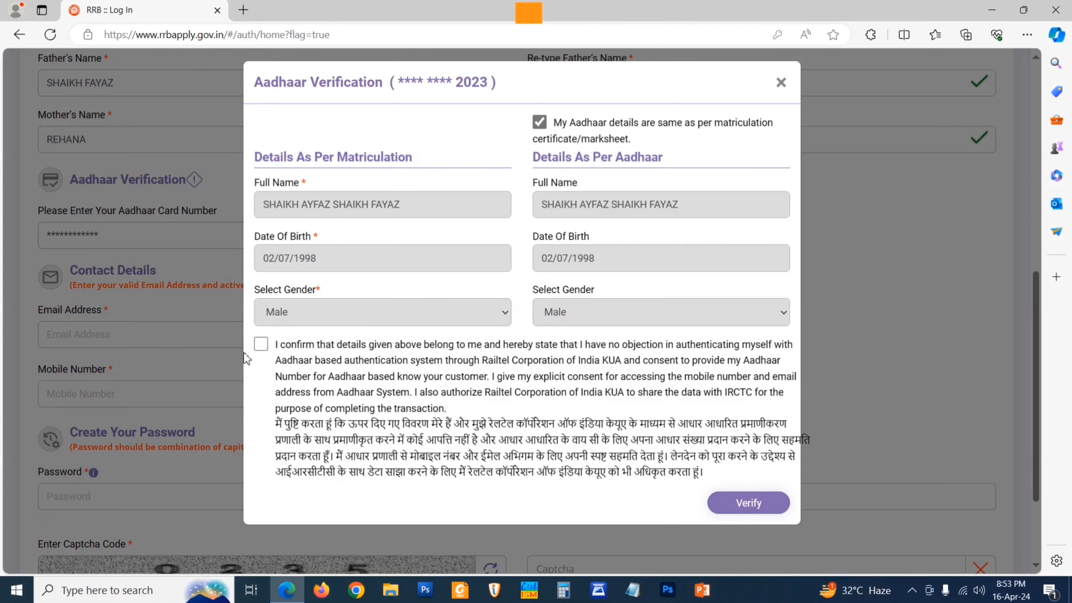
click(261, 344)
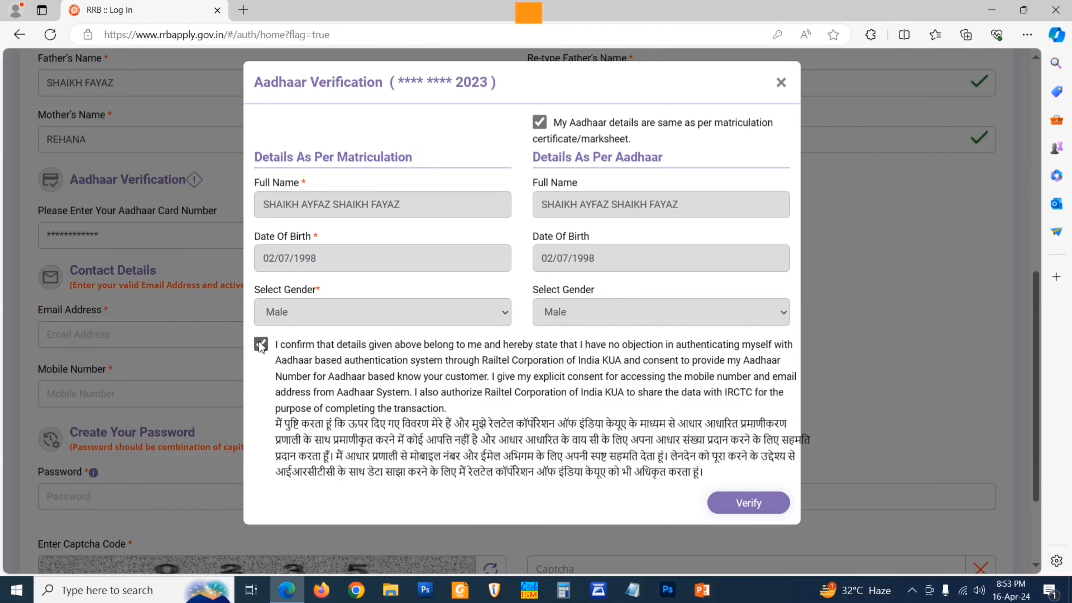
click(763, 506)
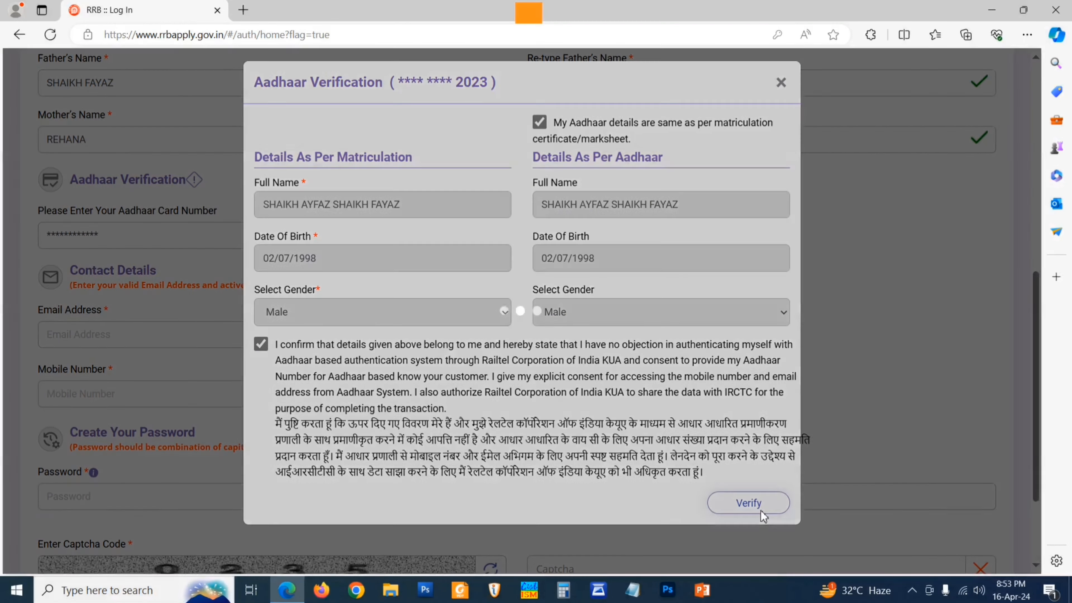
- Enter the email address, generate the mobile OTP and type the received code, reviewing the password rules
scroll(673, 346, down, 5)
click(178, 334)
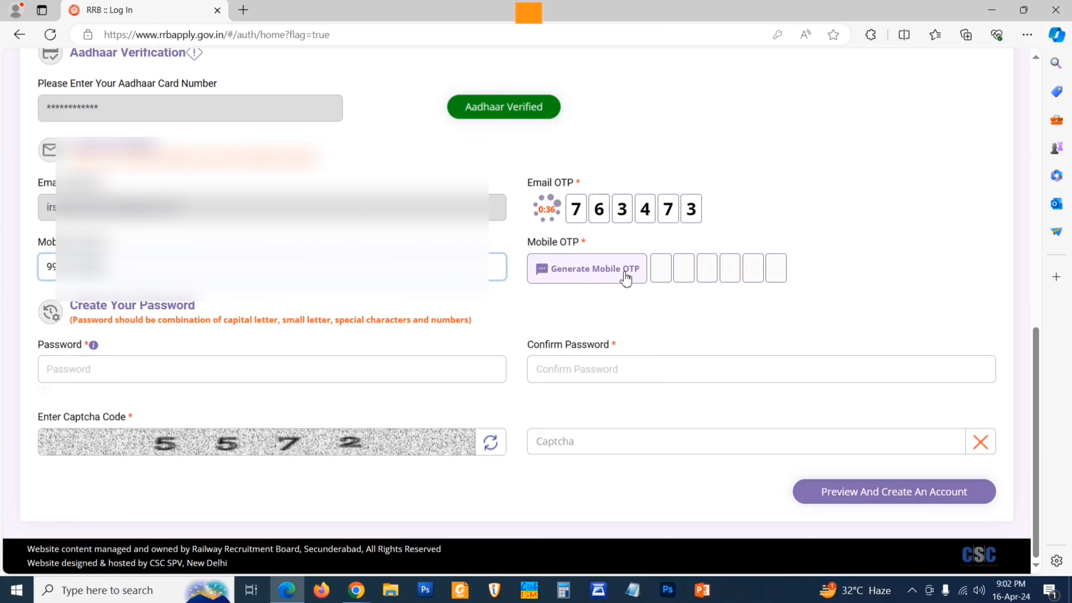
click(626, 279)
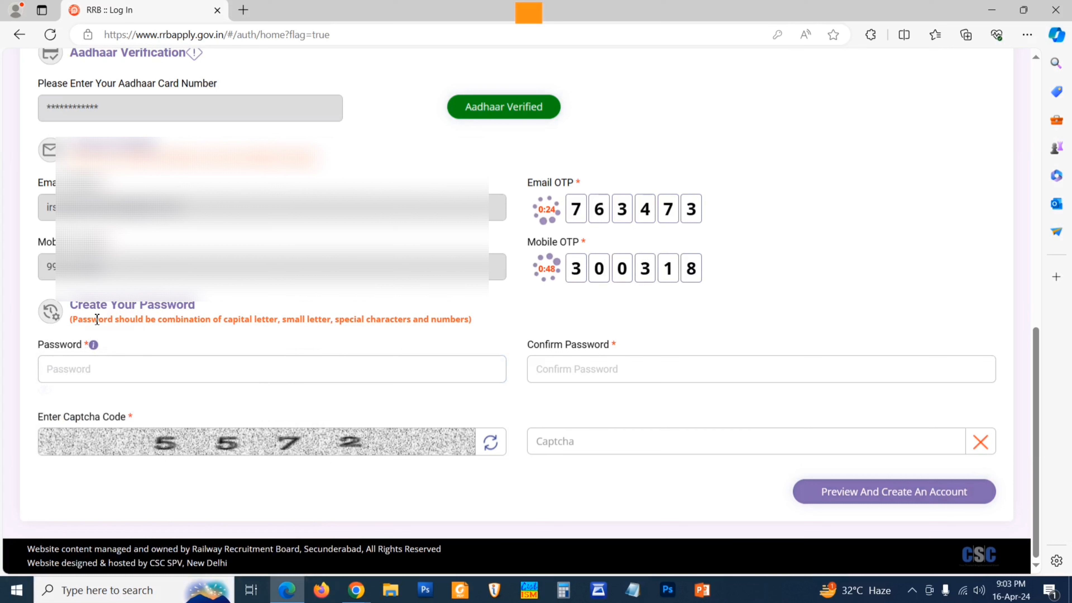
drag(78, 321, 472, 324)
click(344, 334)
drag(227, 323, 331, 319)
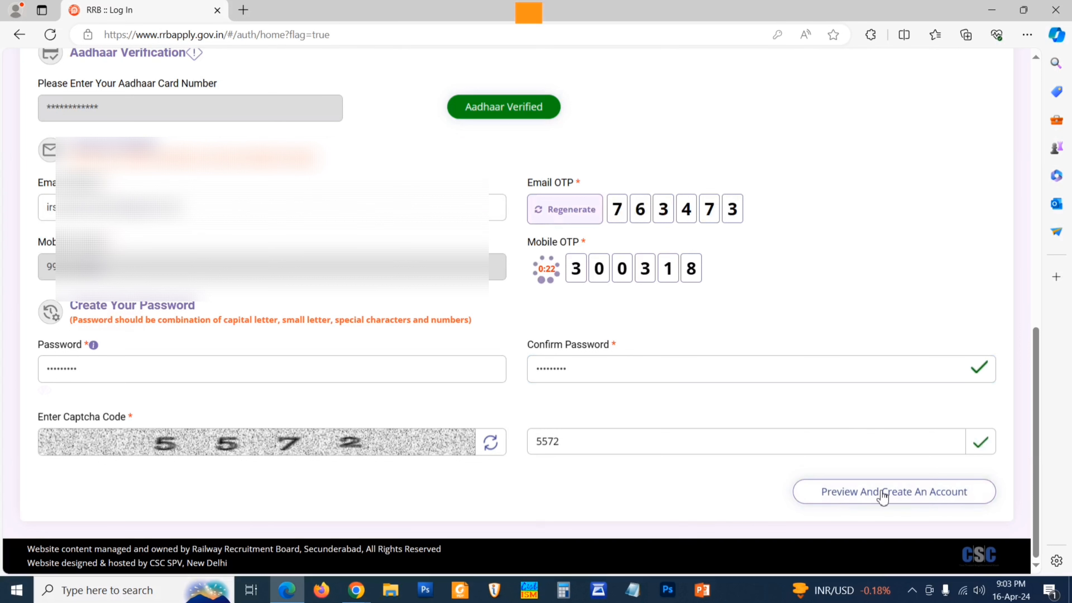
- Preview the account details, tick the re-checked declaration, and create the account
click(848, 494)
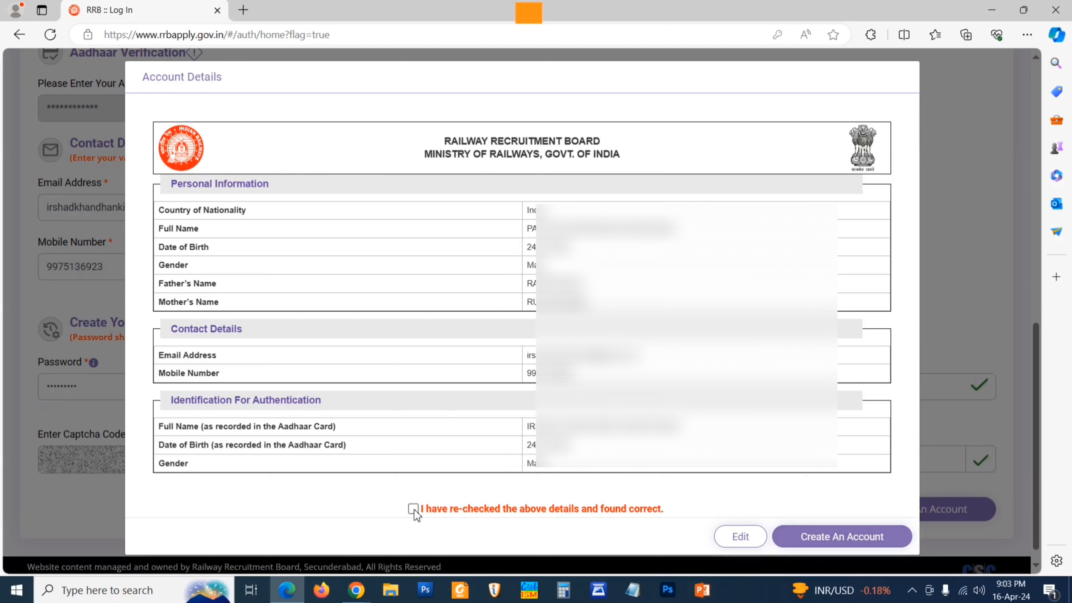
click(413, 508)
click(825, 542)
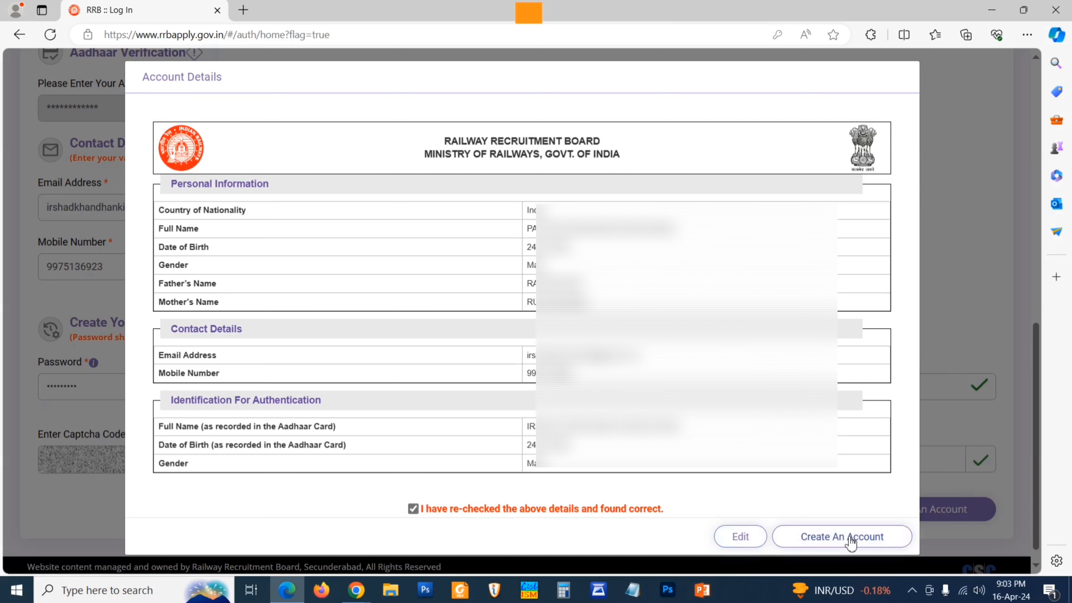
click(842, 536)
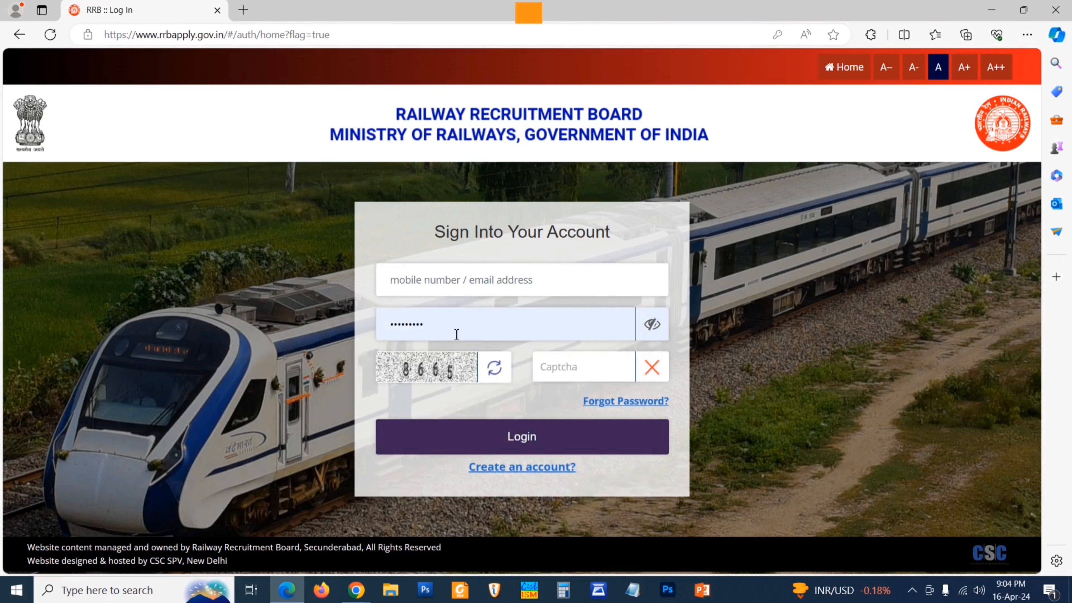
- Sign in with the registered mobile number, saved password and captcha 8665
click(562, 283)
text(9)
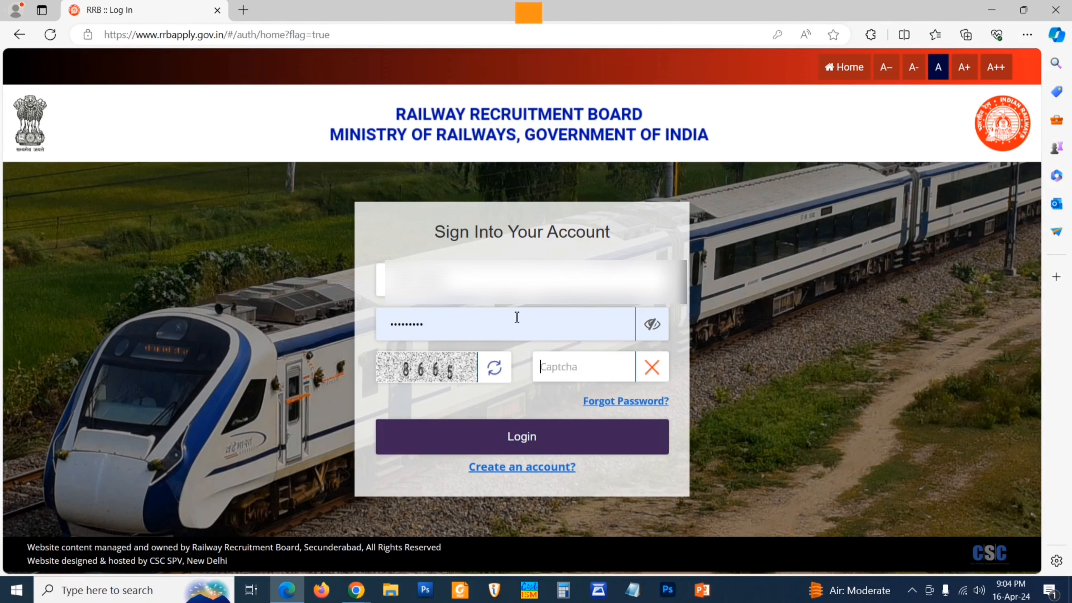
click(583, 366)
text(8665)
click(552, 441)
scroll(694, 376, down, 5)
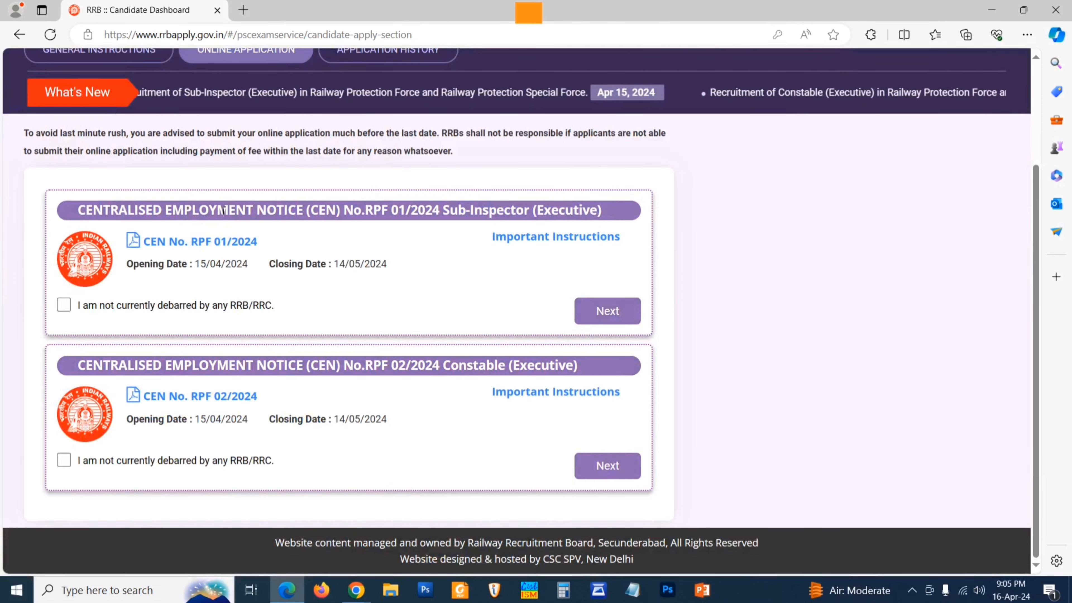
- Tick the not-debarred declaration for CEN RPF 02/2024 Constable (Executive) and proceed to its form
drag(183, 210, 533, 210)
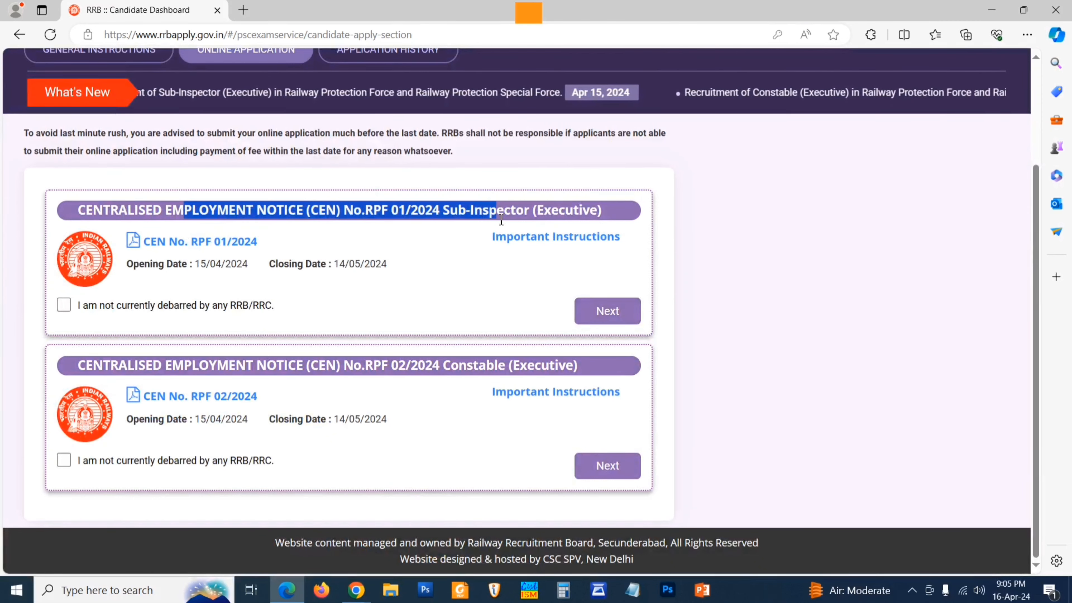
click(496, 321)
drag(443, 365, 578, 364)
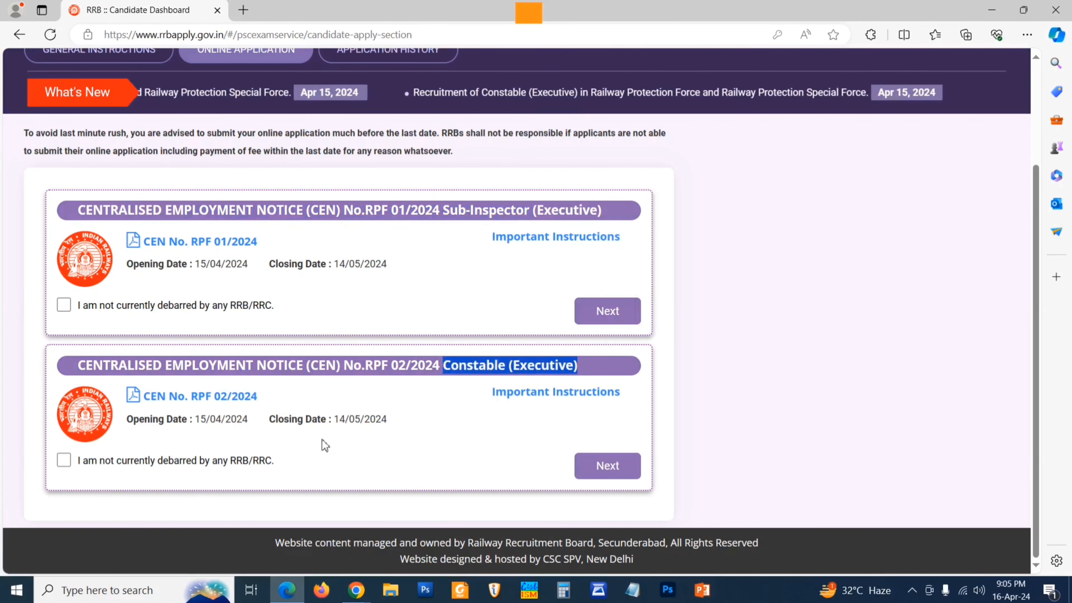
click(64, 460)
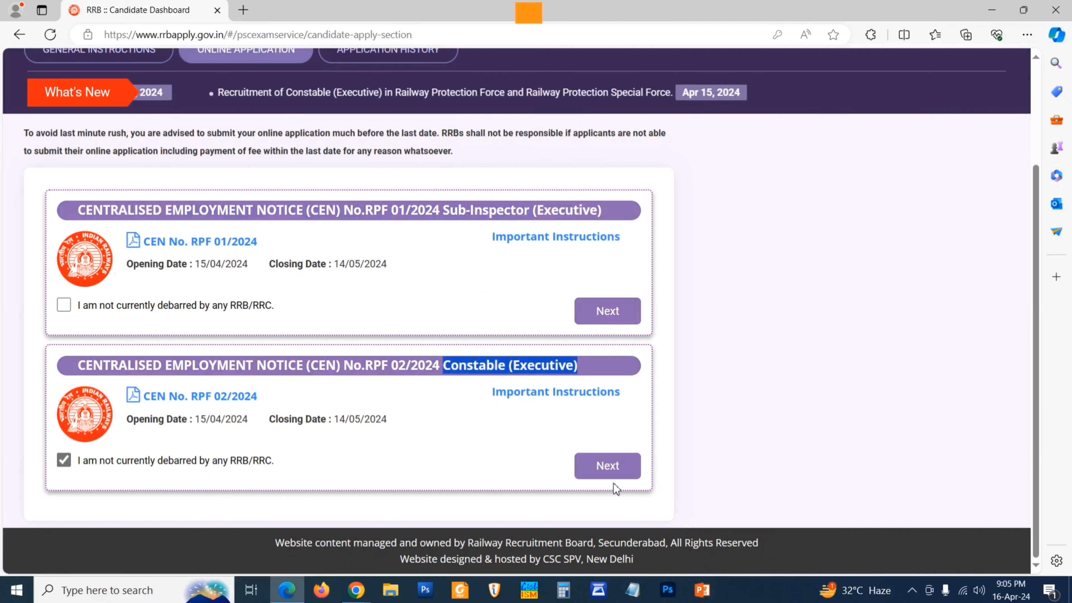
click(613, 469)
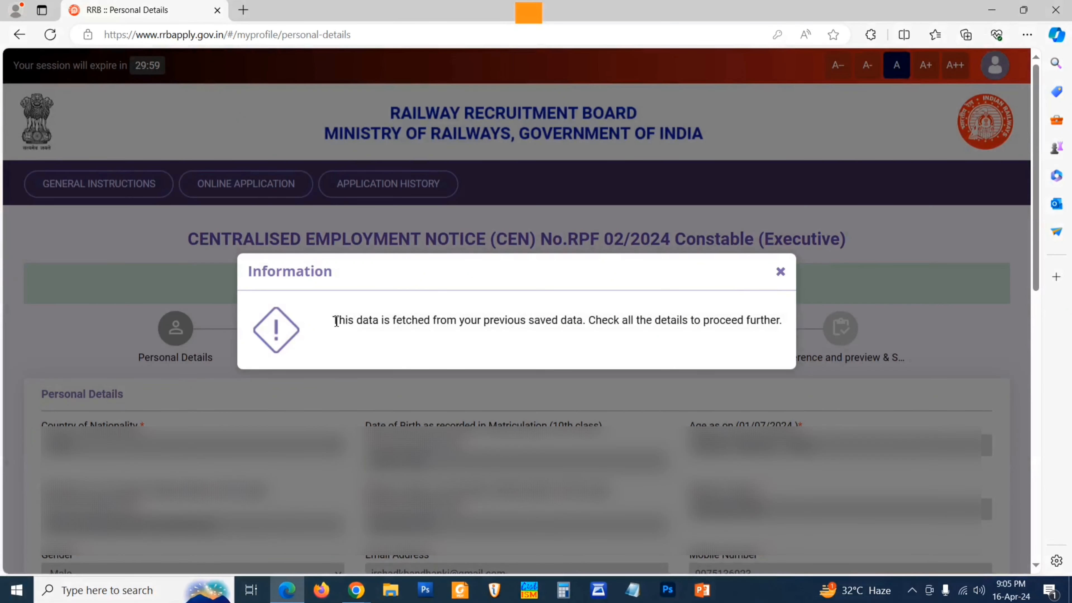
drag(332, 320, 783, 320)
scroll(761, 292, down, 5)
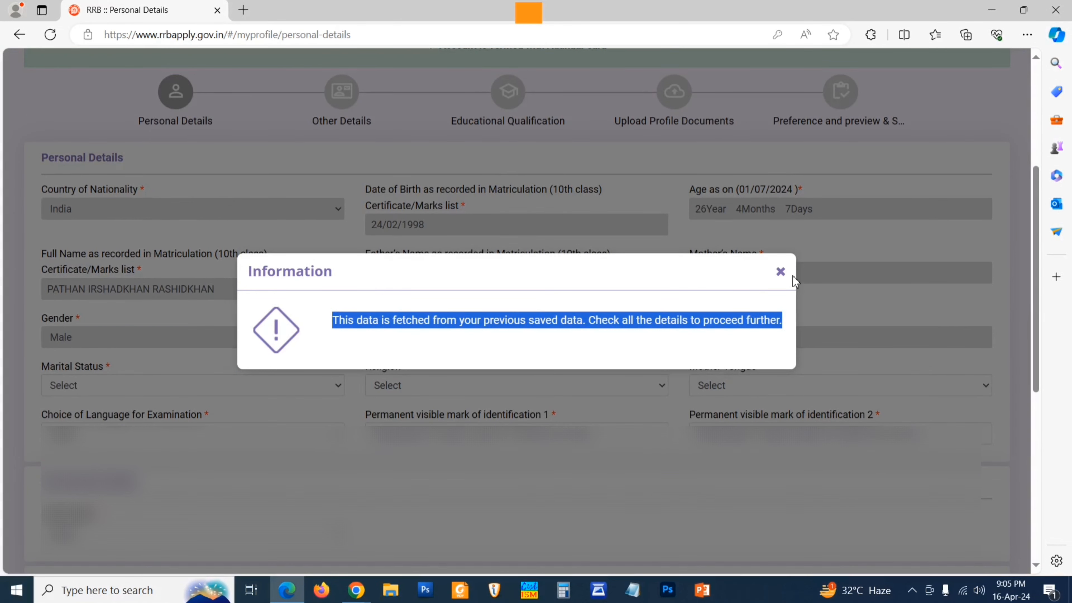
- Dismiss the saved-data notice and set marital status to Unmarried and religion to Muslim
click(781, 274)
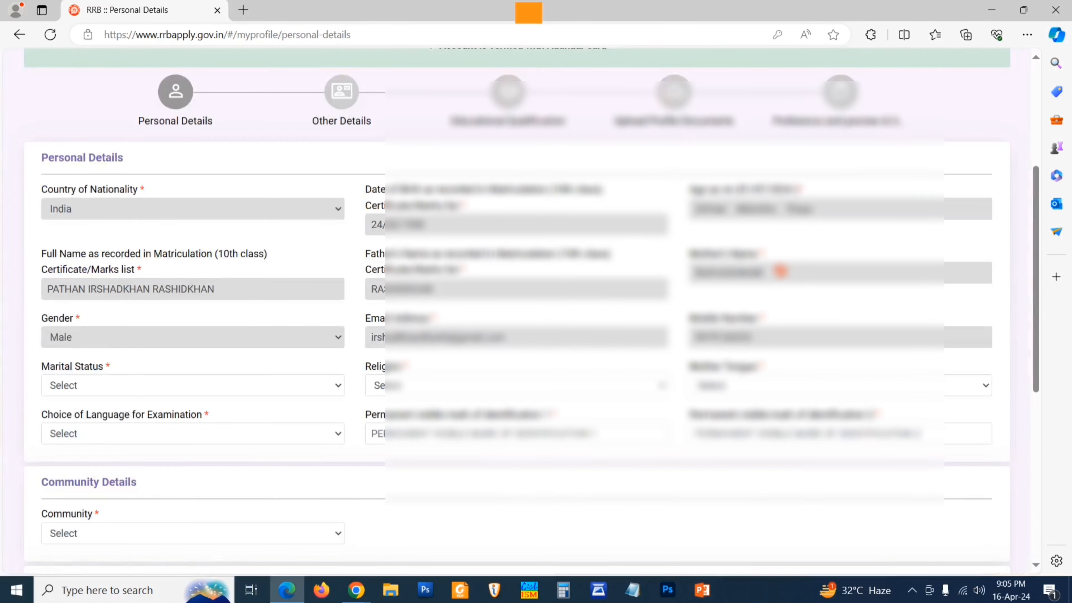
scroll(639, 313, down, 3)
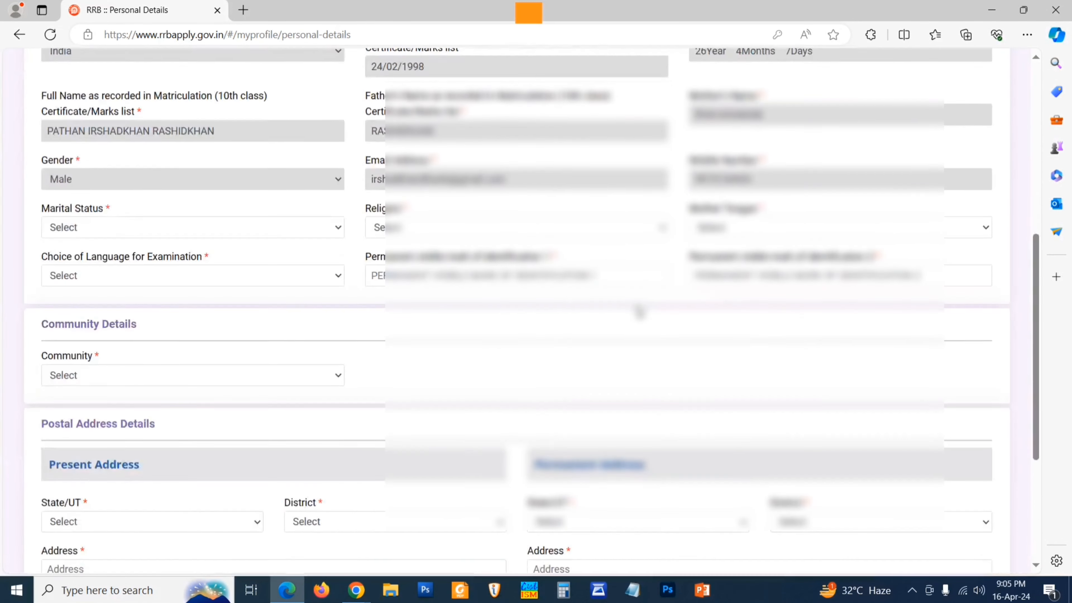
scroll(640, 312, up, 5)
scroll(639, 313, down, 6)
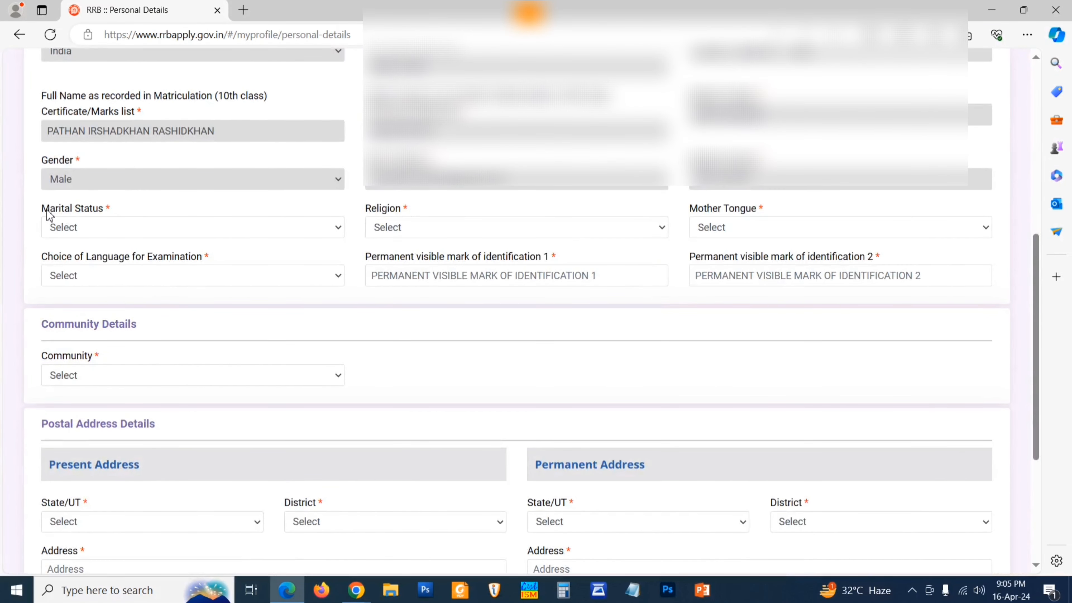
drag(48, 209, 120, 211)
click(228, 213)
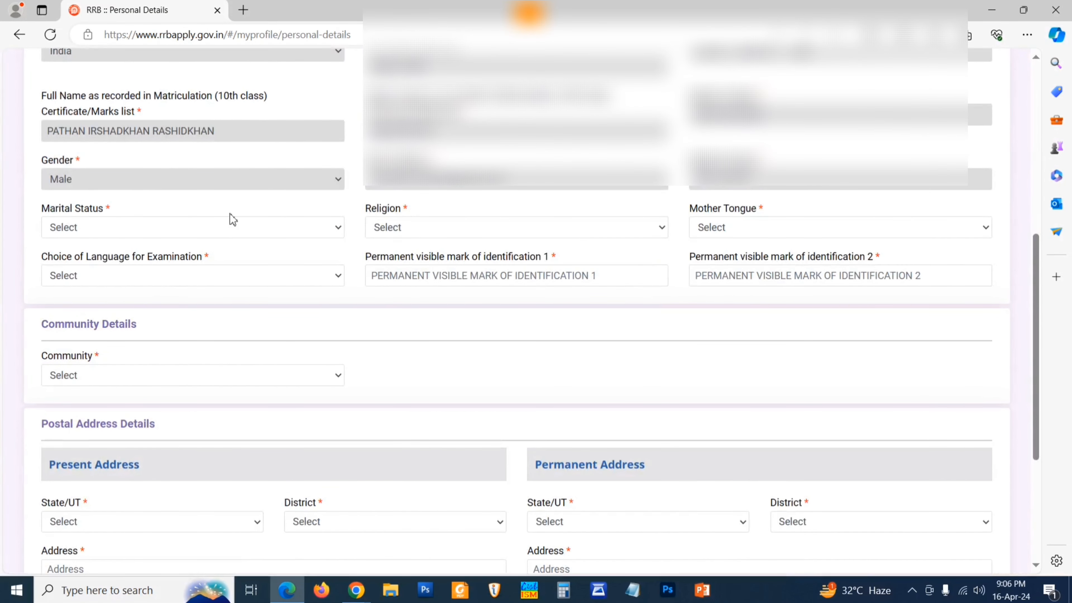
click(214, 234)
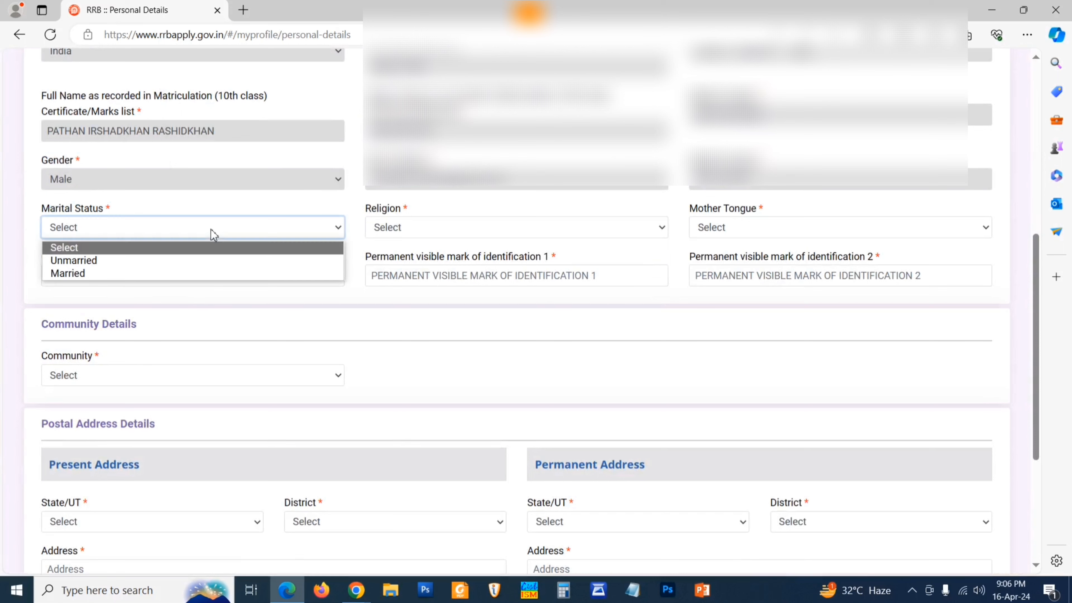
click(86, 258)
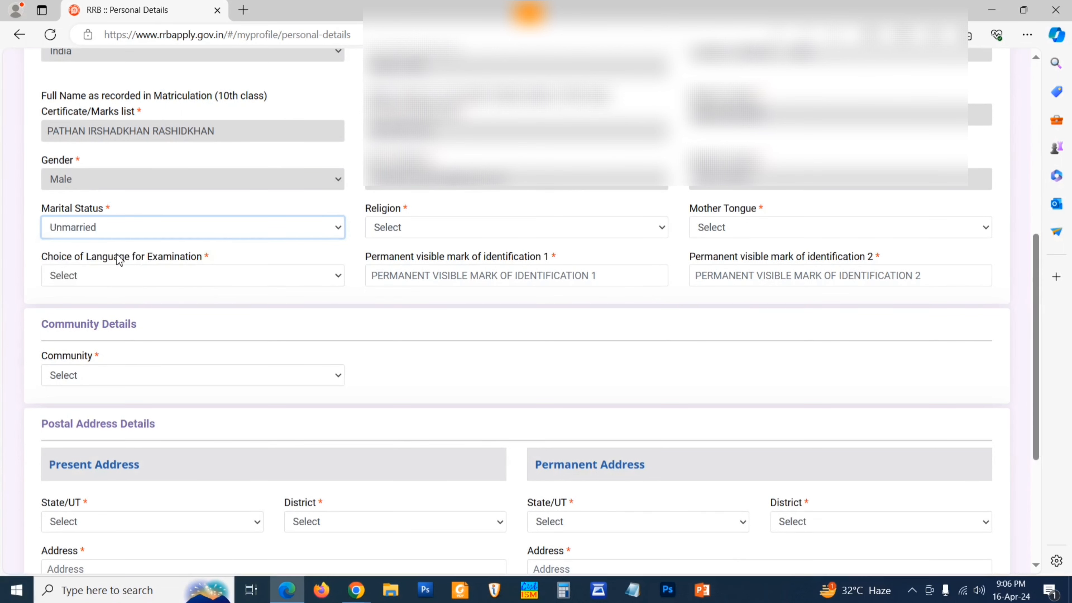
click(381, 230)
click(405, 273)
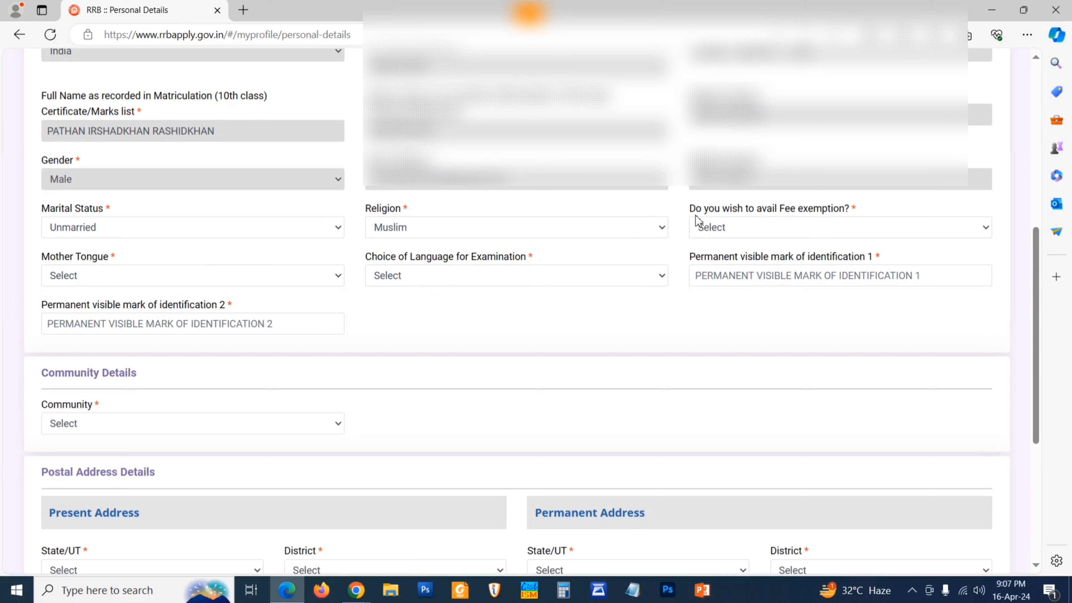
- Set fee exemption to Yes and accept the minority-affidavit condition
click(756, 232)
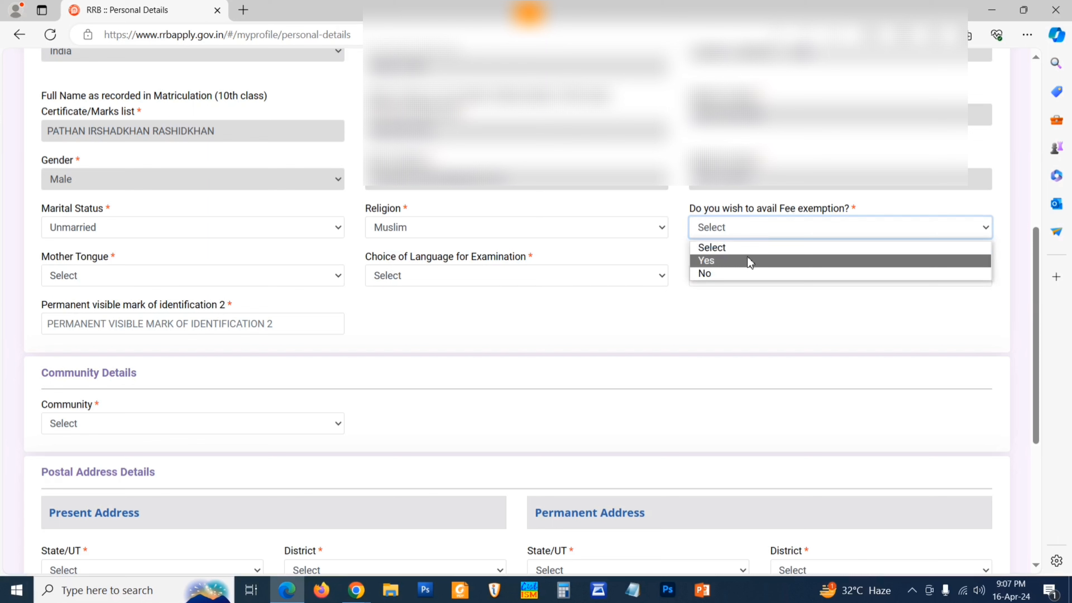
click(727, 247)
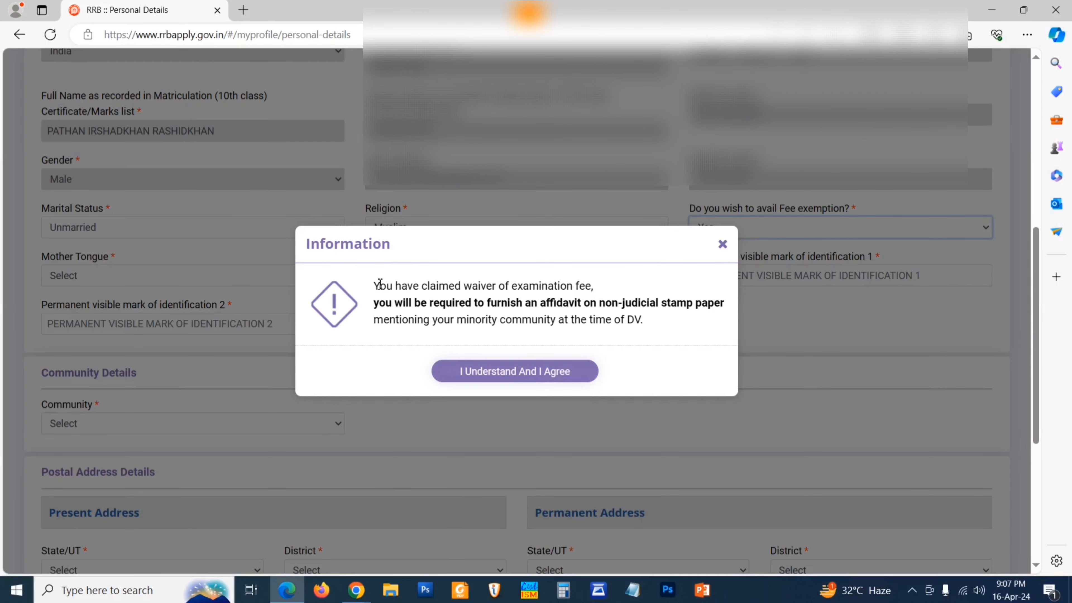
drag(377, 287, 642, 320)
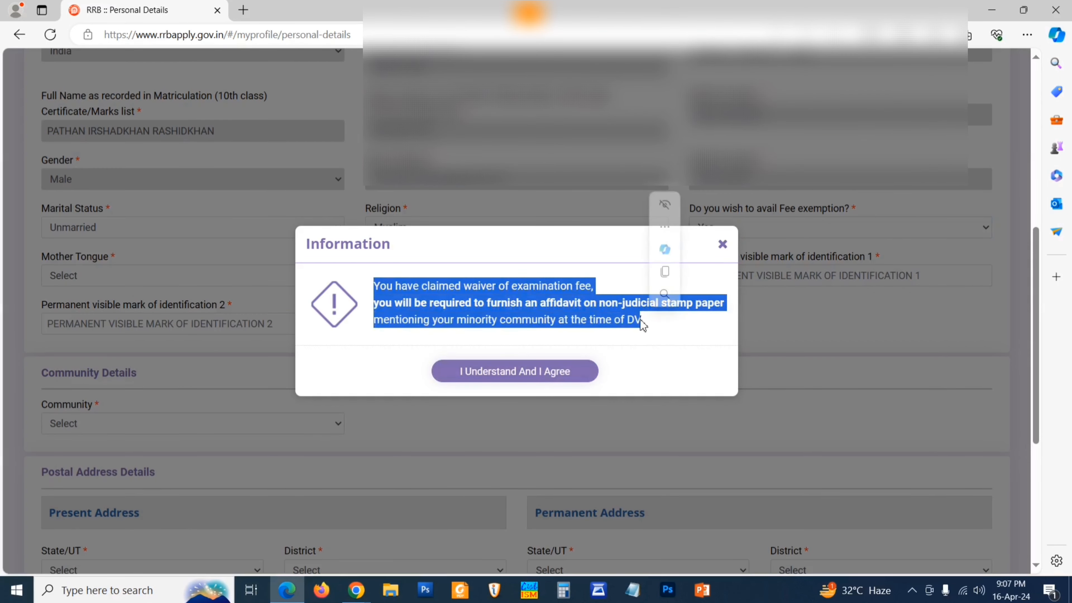
click(424, 290)
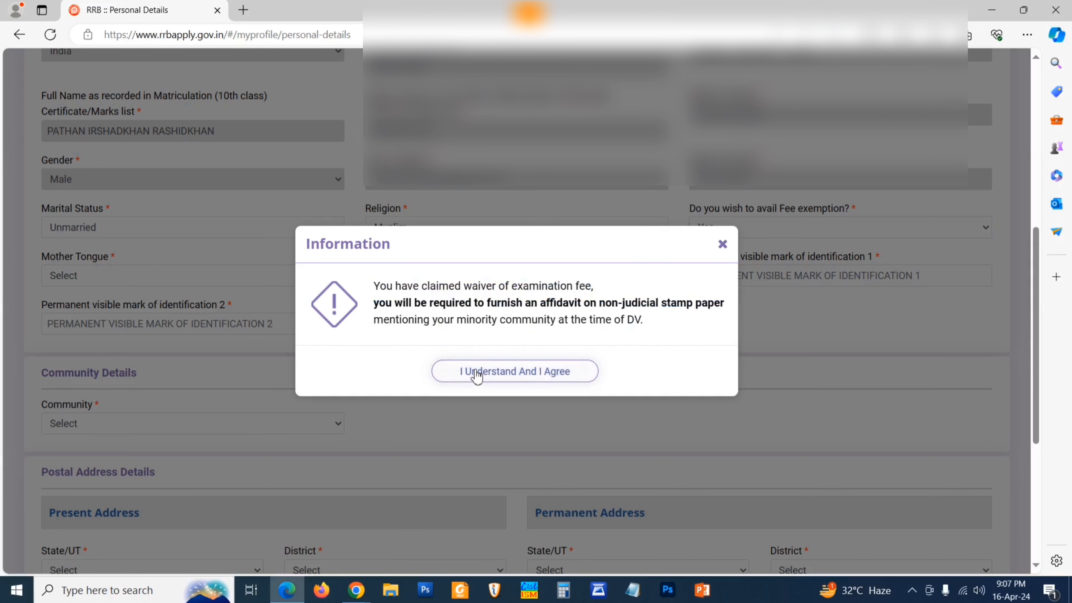
click(484, 378)
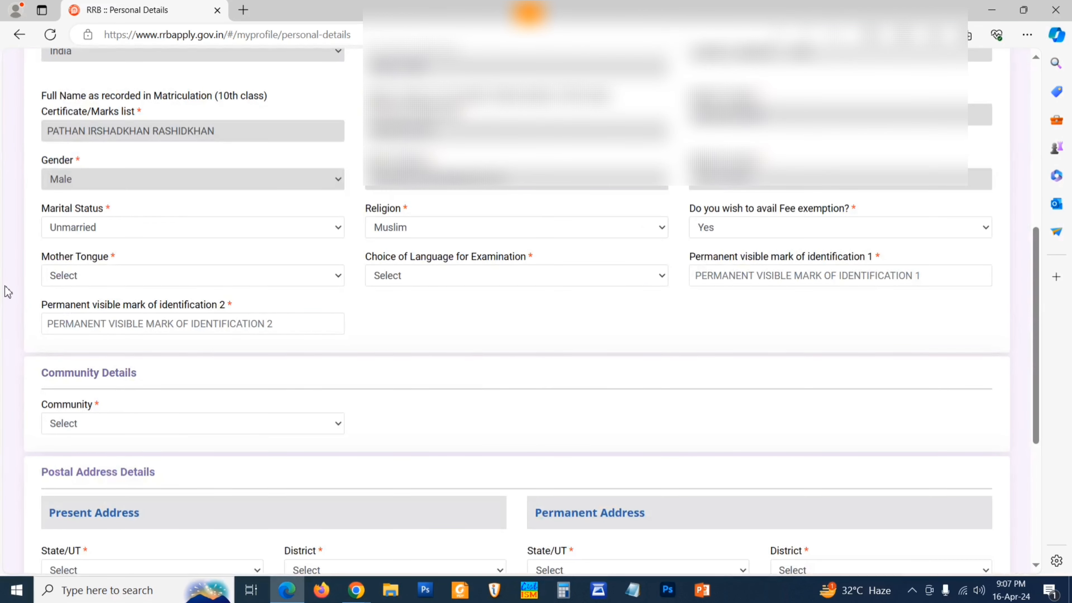
- Set mother tongue to Urdu and pick the examination language
scroll(579, 304, down, 3)
click(189, 118)
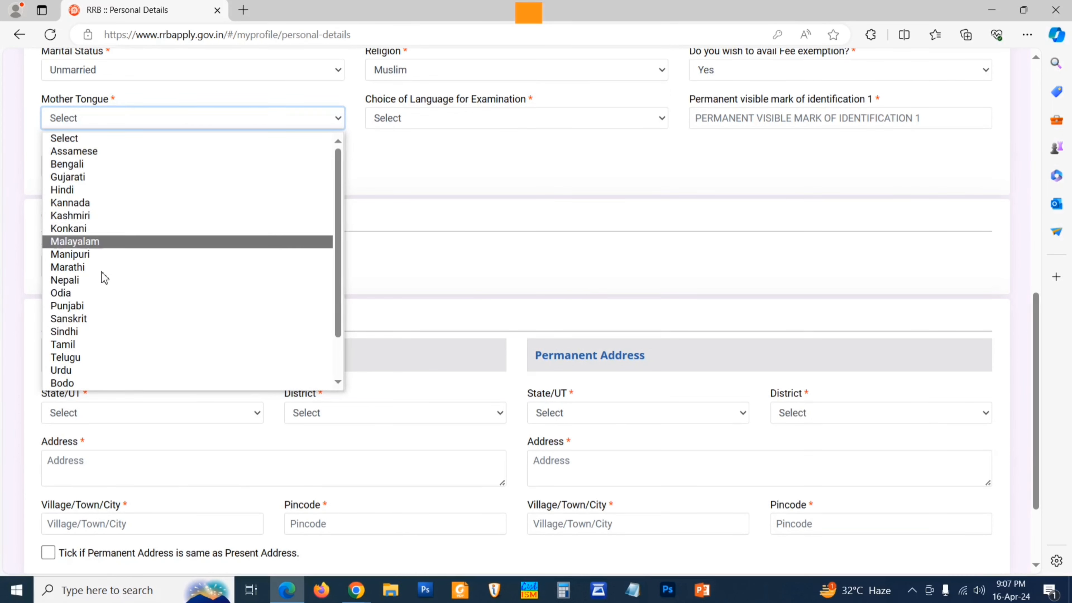
click(82, 370)
click(466, 117)
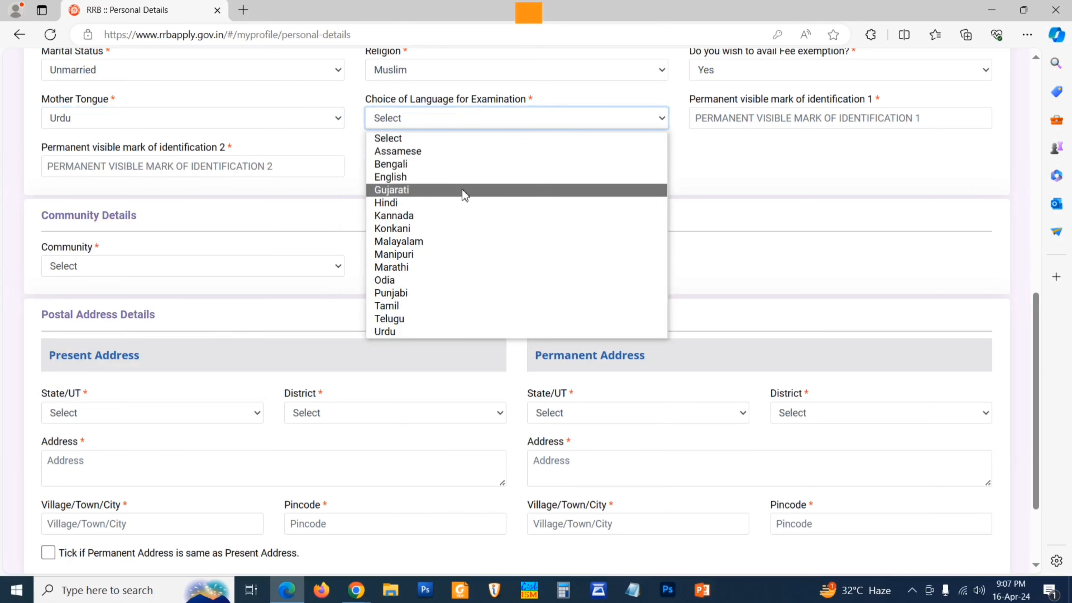
click(391, 266)
- Set community to SC (Scheduled Caste) and accept the reservation notice
click(777, 118)
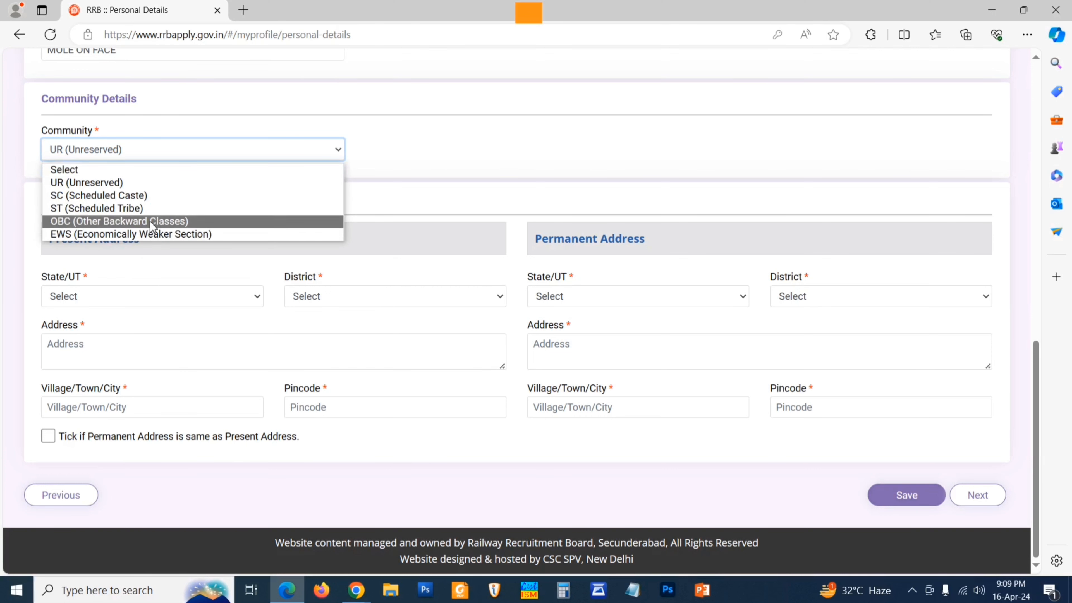
click(159, 185)
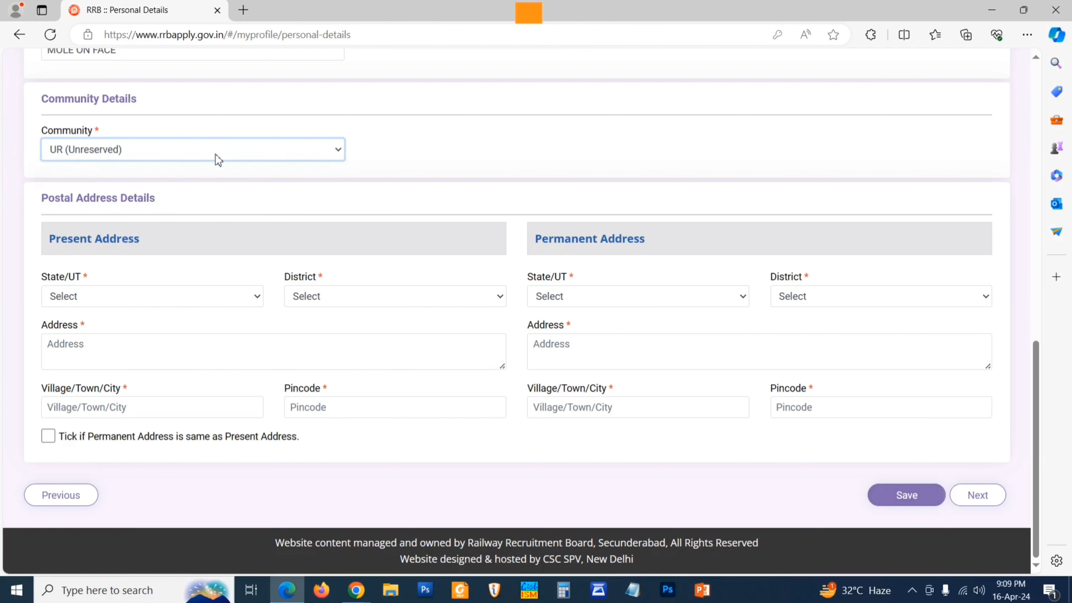
click(209, 153)
click(177, 194)
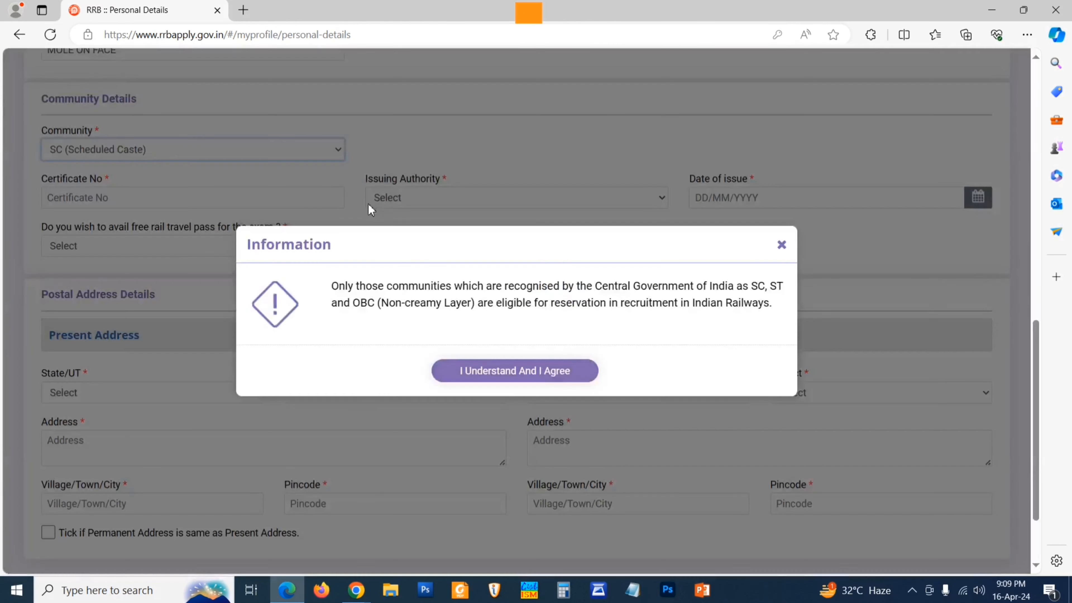
click(528, 373)
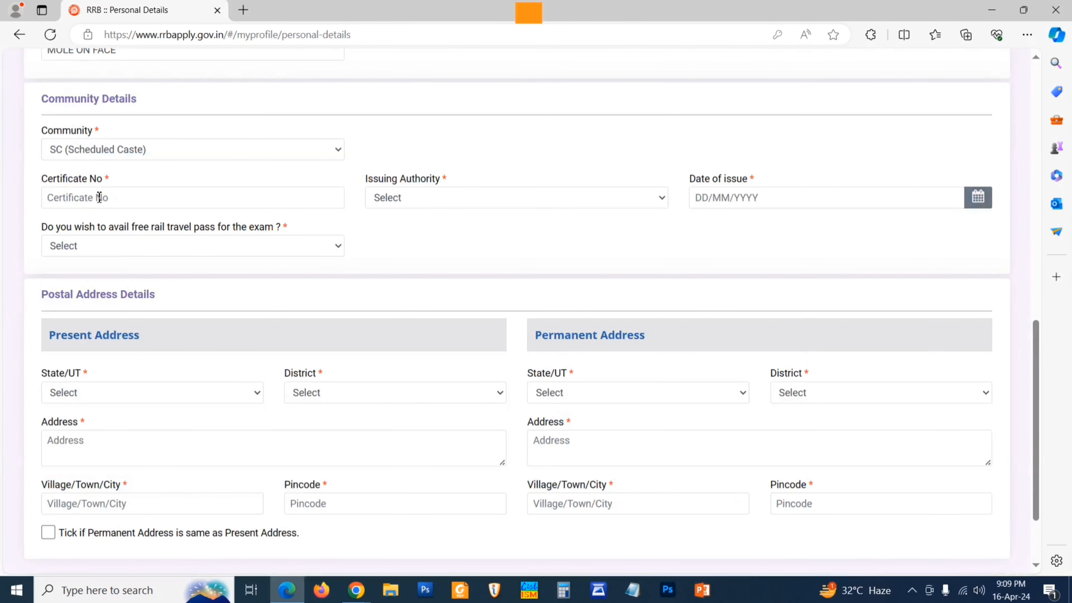
click(149, 190)
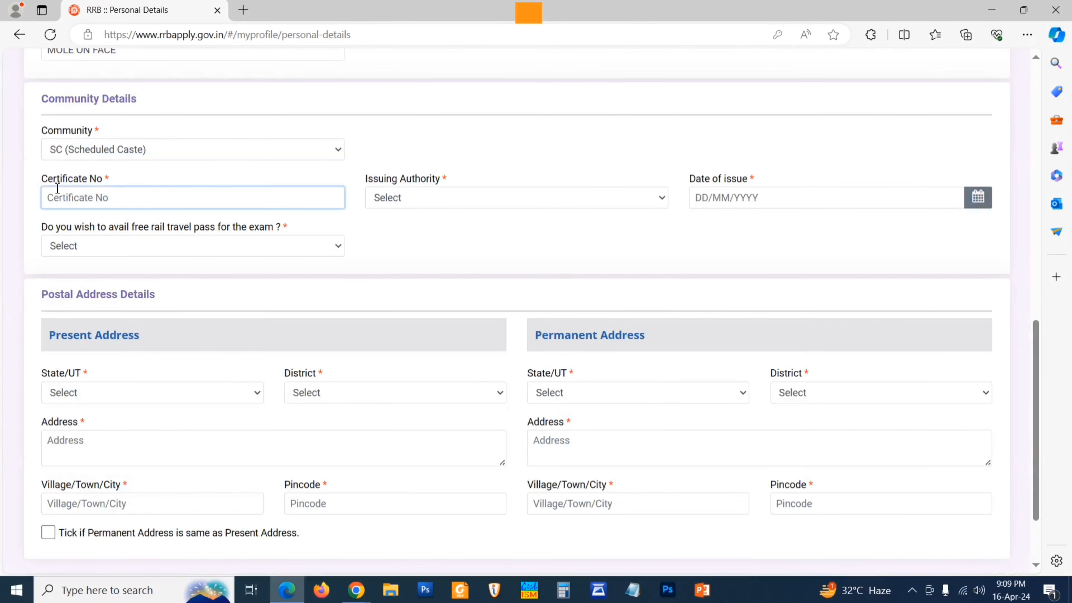
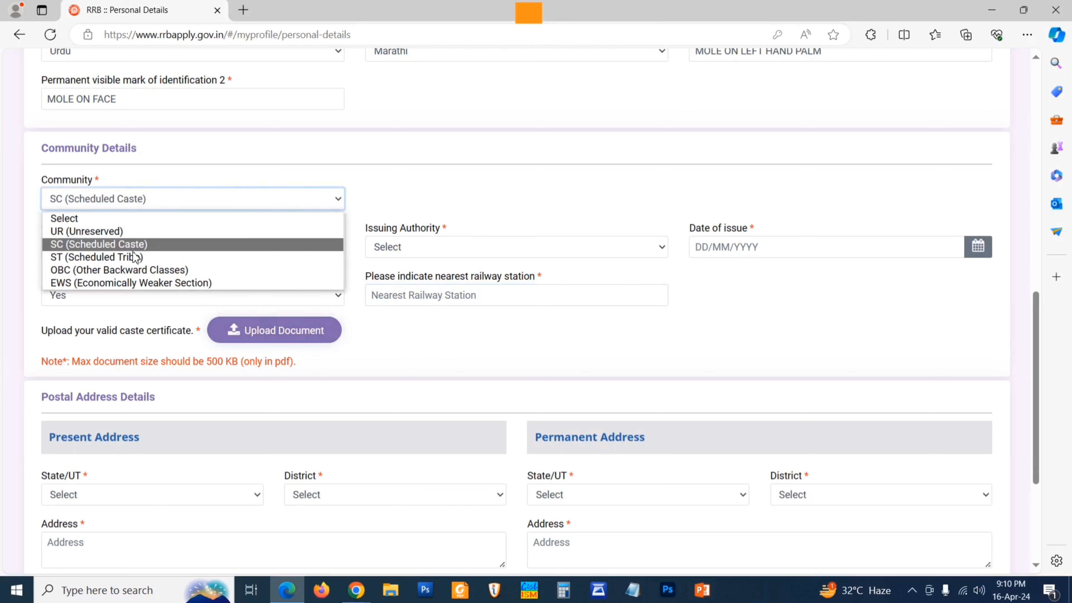
- Try OBC and EWS, settle the community on UR (Unreserved), and save personal details
click(93, 271)
click(574, 373)
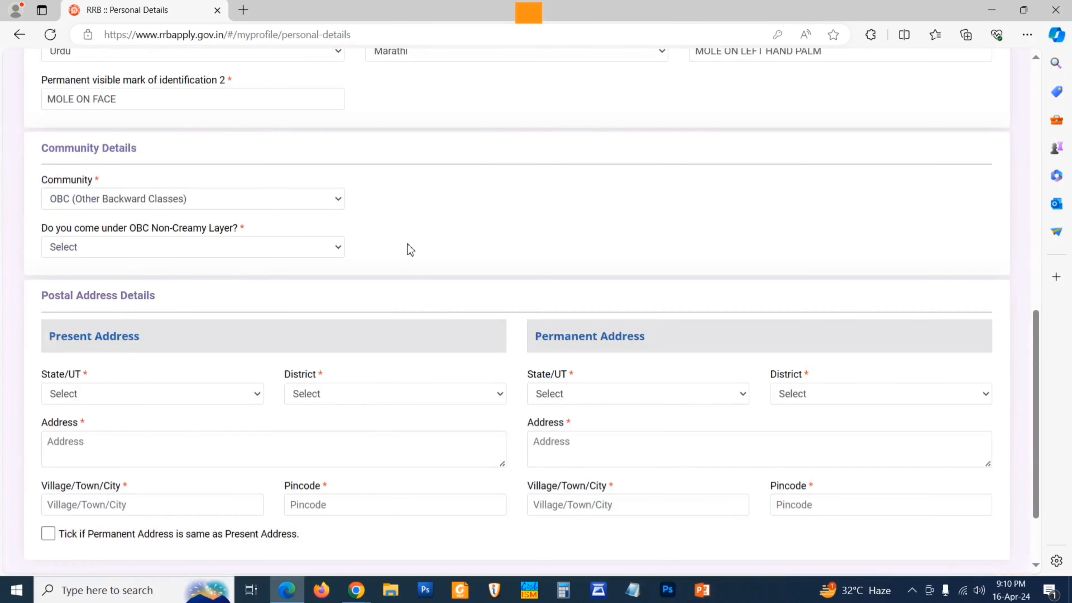
click(190, 203)
click(155, 283)
click(529, 391)
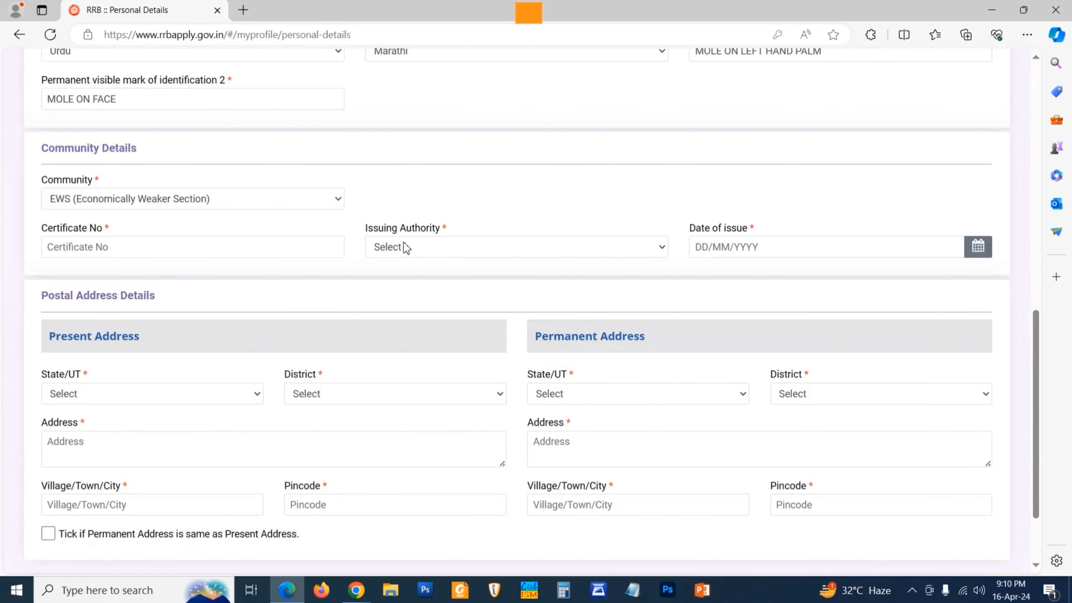
click(197, 201)
click(169, 230)
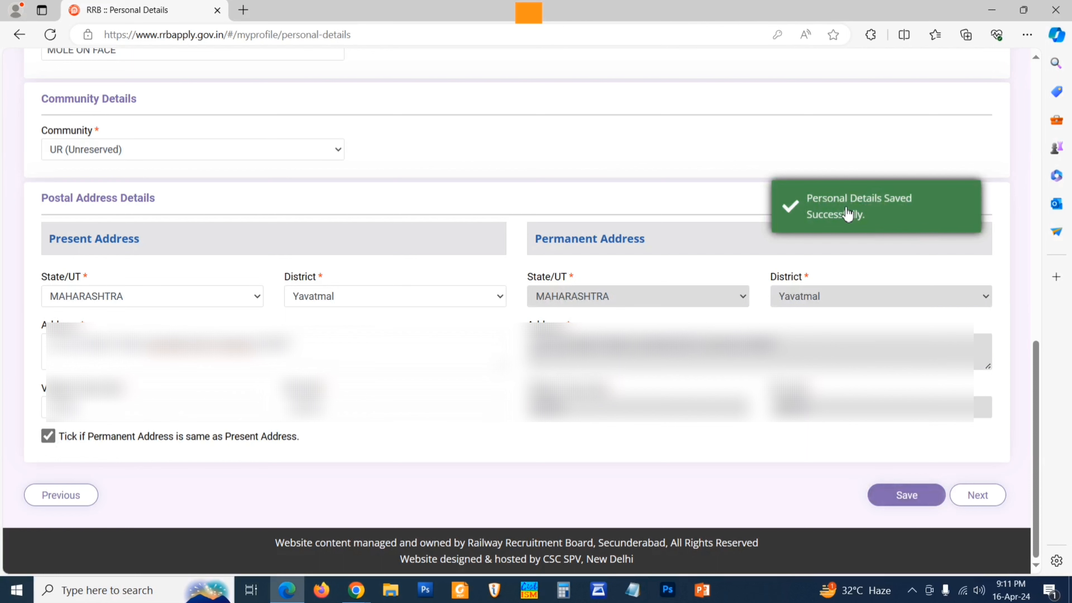
click(987, 499)
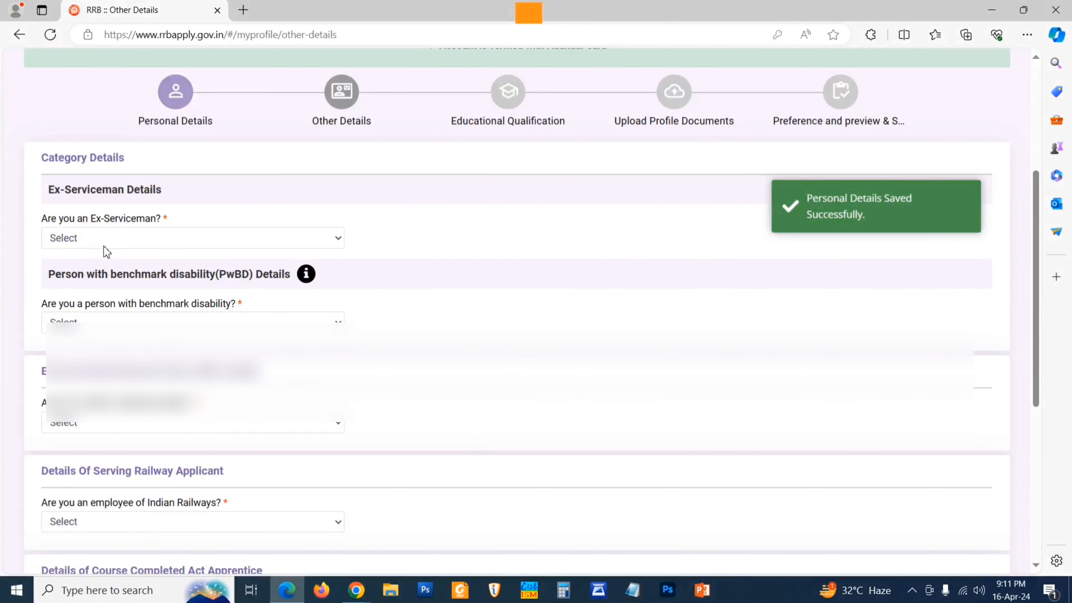
- Answer No to the ex-serviceman and benchmark disability questions
click(104, 241)
click(84, 284)
click(106, 323)
click(84, 369)
- Choose Yes for fee concession and answer No to holding an EBC certificate
scroll(127, 371, down, 1)
click(127, 343)
click(106, 376)
click(458, 339)
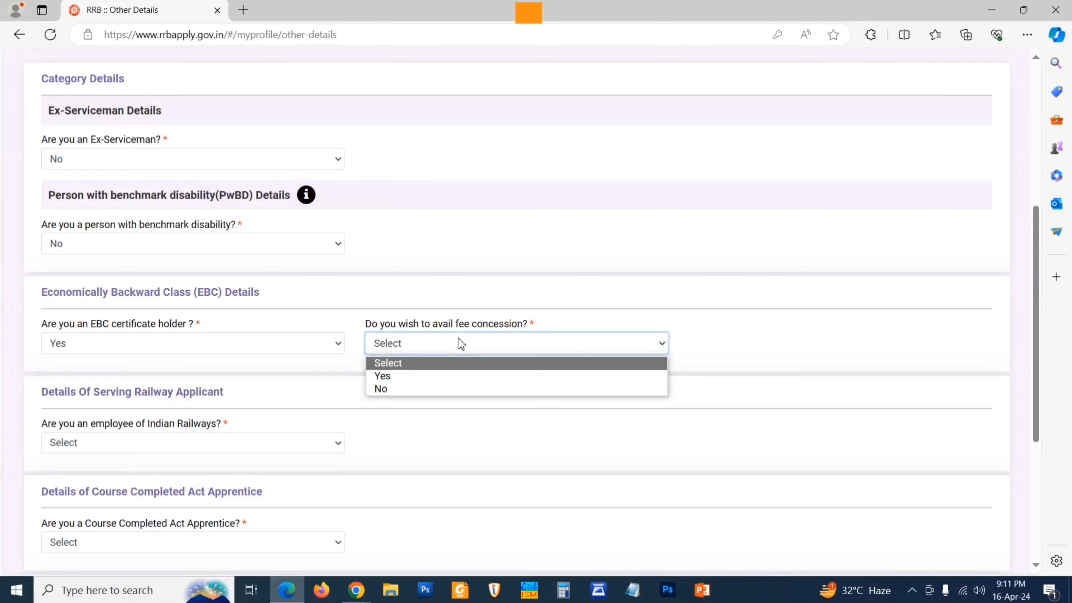
click(420, 376)
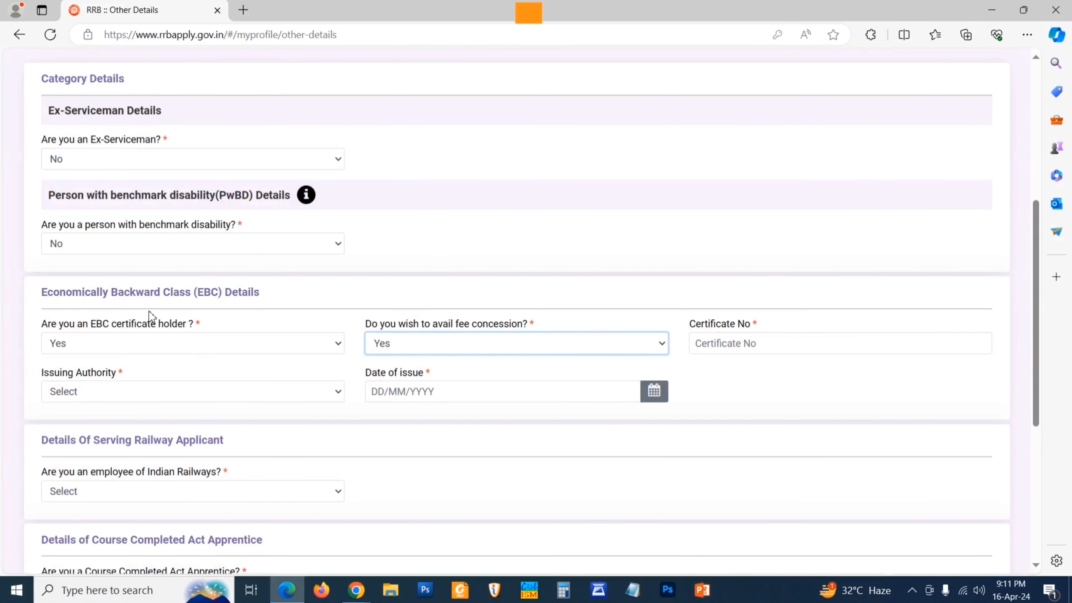
drag(152, 316, 112, 337)
click(84, 349)
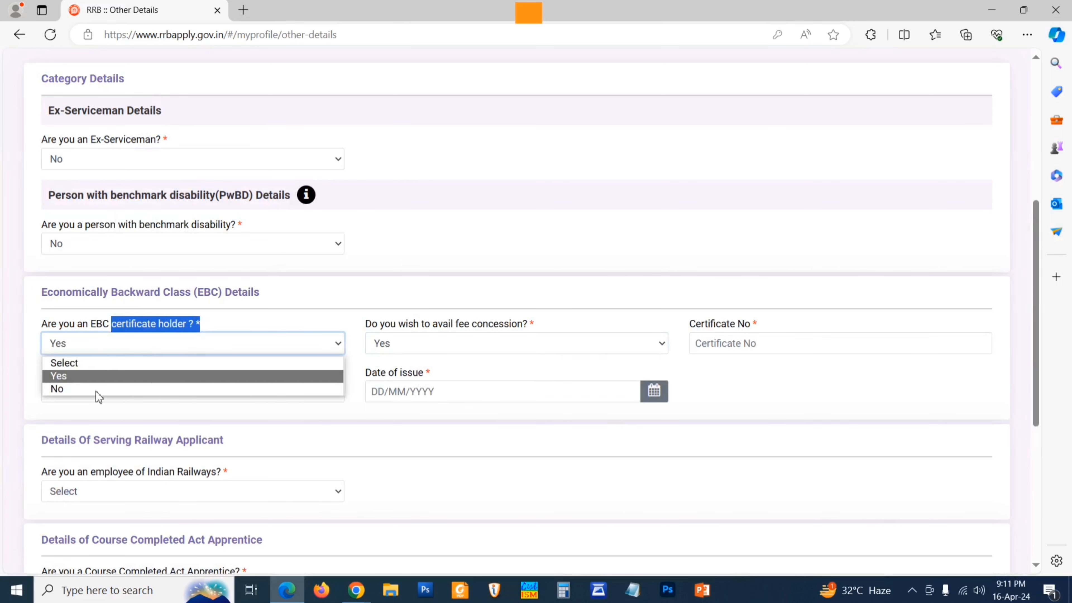
click(73, 389)
click(454, 342)
- Answer No to being an Indian Railways employee
scroll(455, 343, down, 3)
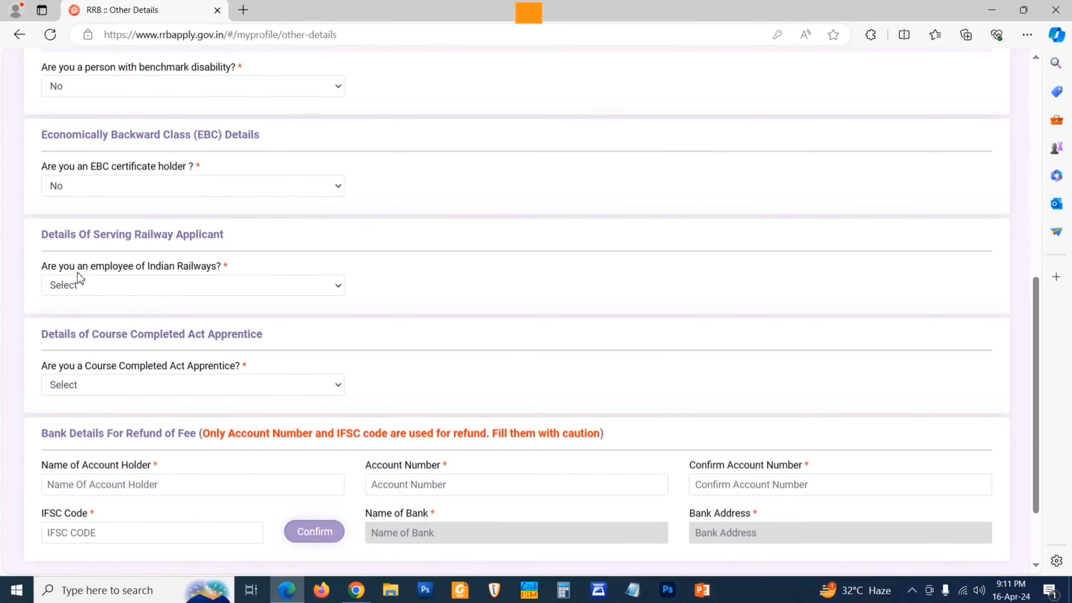
click(80, 286)
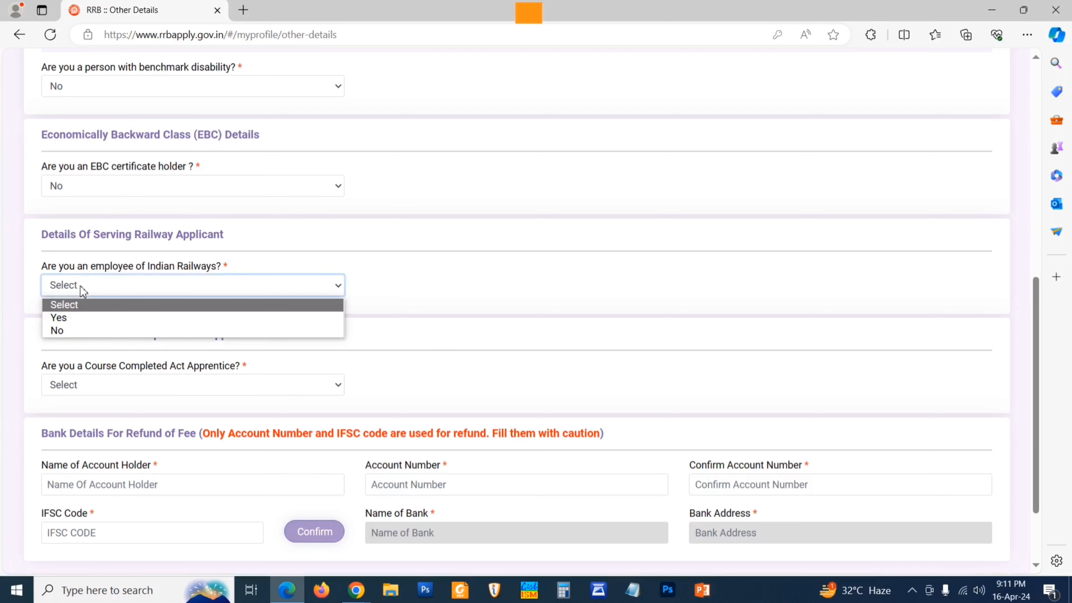
click(85, 332)
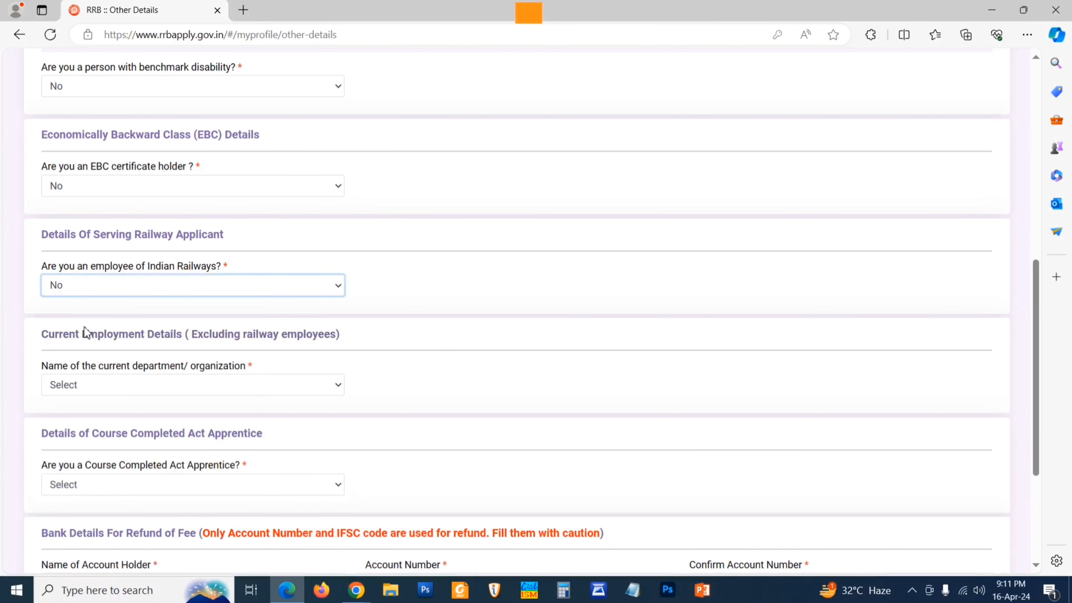
scroll(87, 334, down, 2)
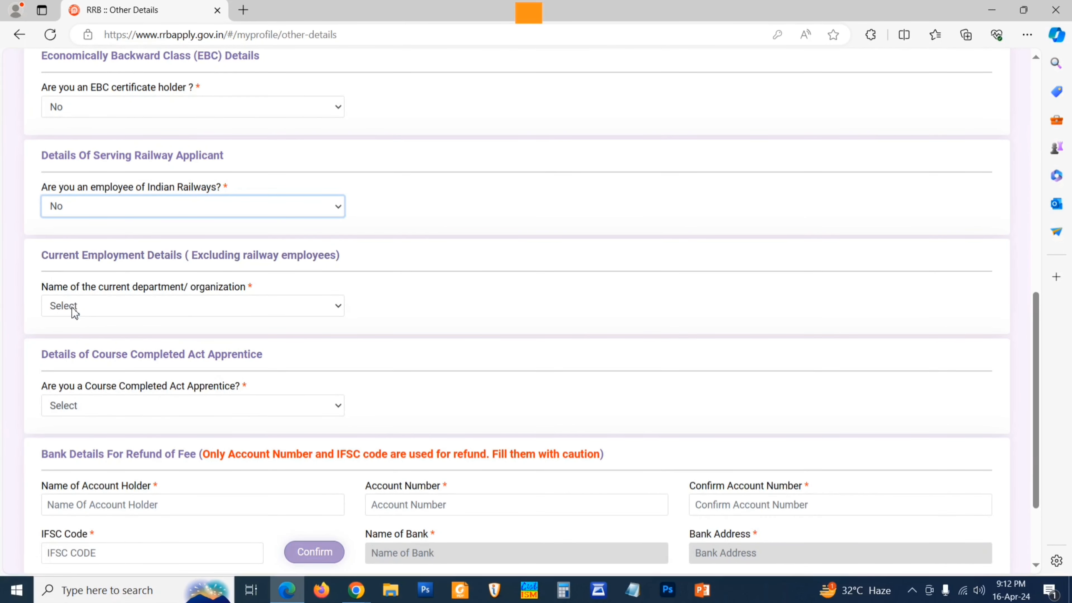
drag(56, 255, 382, 259)
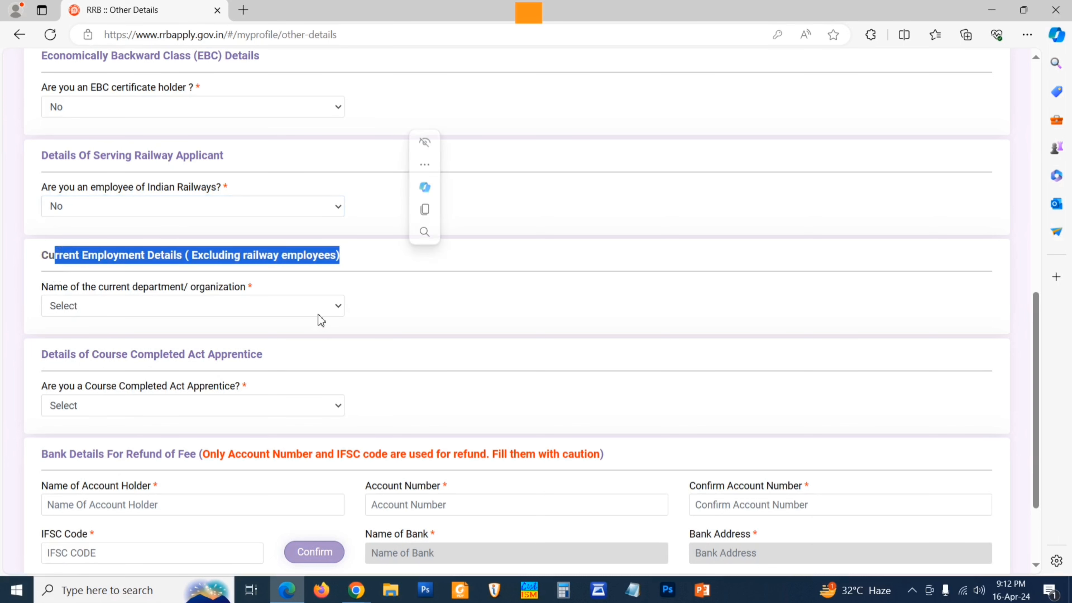
- Set current department to Not Applicable and answer No to being an Act Apprentice
click(320, 313)
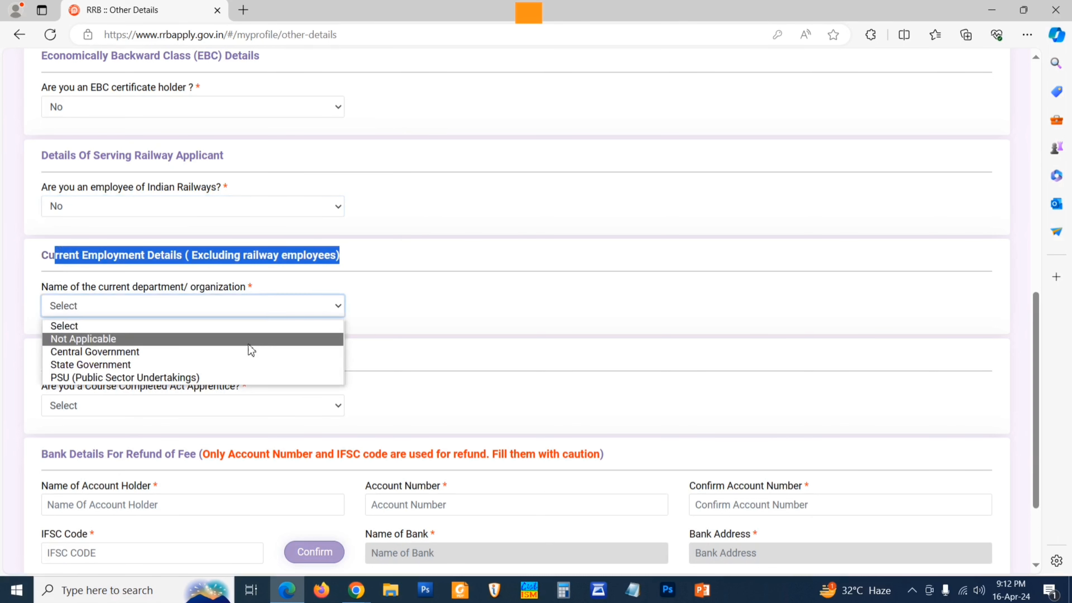
click(141, 340)
click(192, 405)
click(127, 451)
scroll(192, 423, down, 3)
click(192, 388)
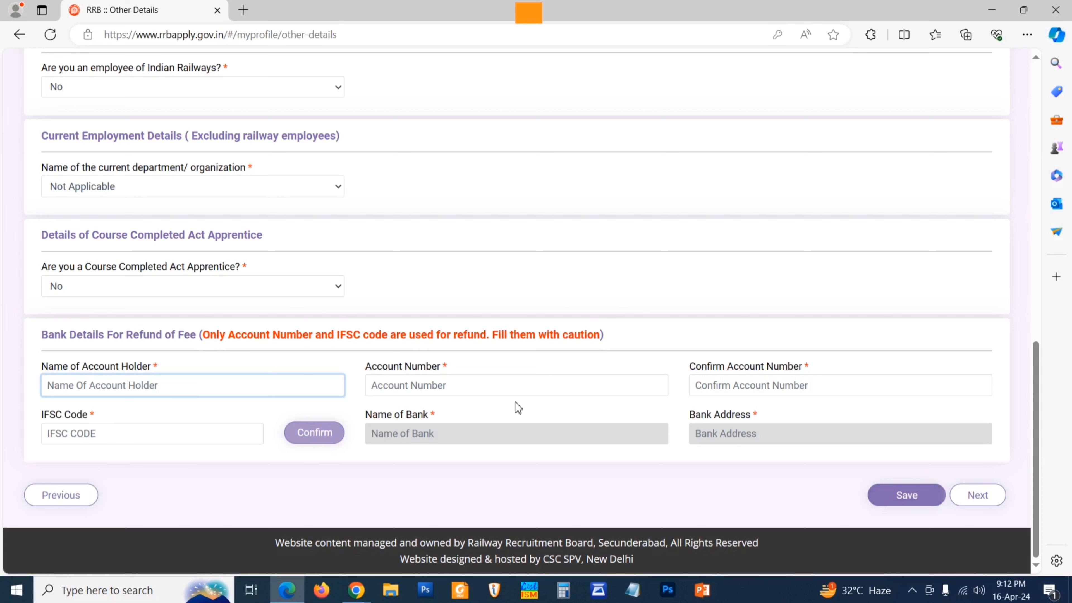
- Fill in the bank refund details (account number, confirmation, IFSC code) and save Other Details
click(444, 386)
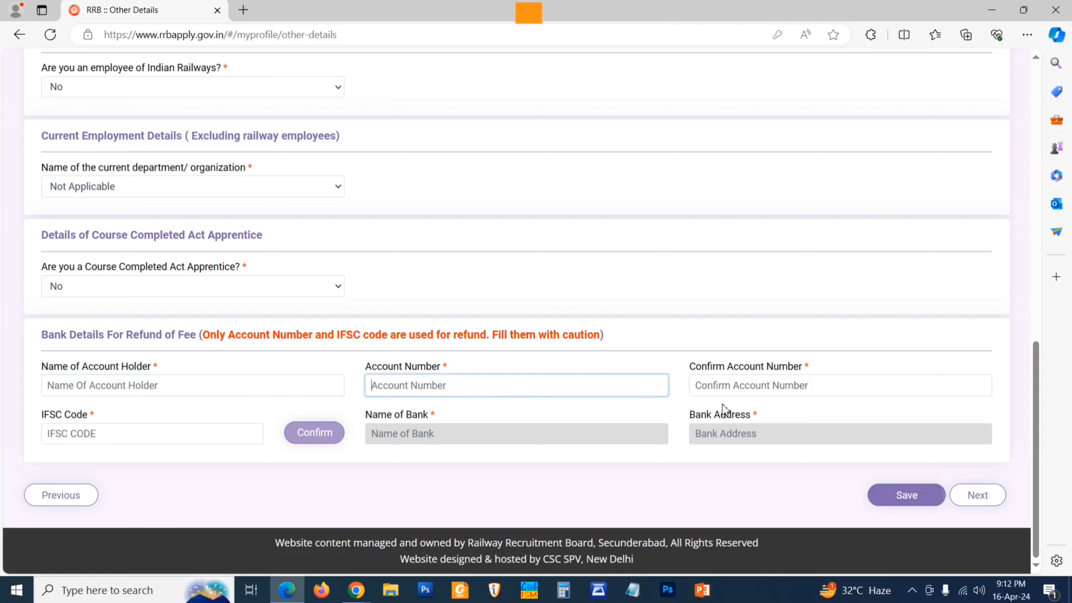
click(714, 386)
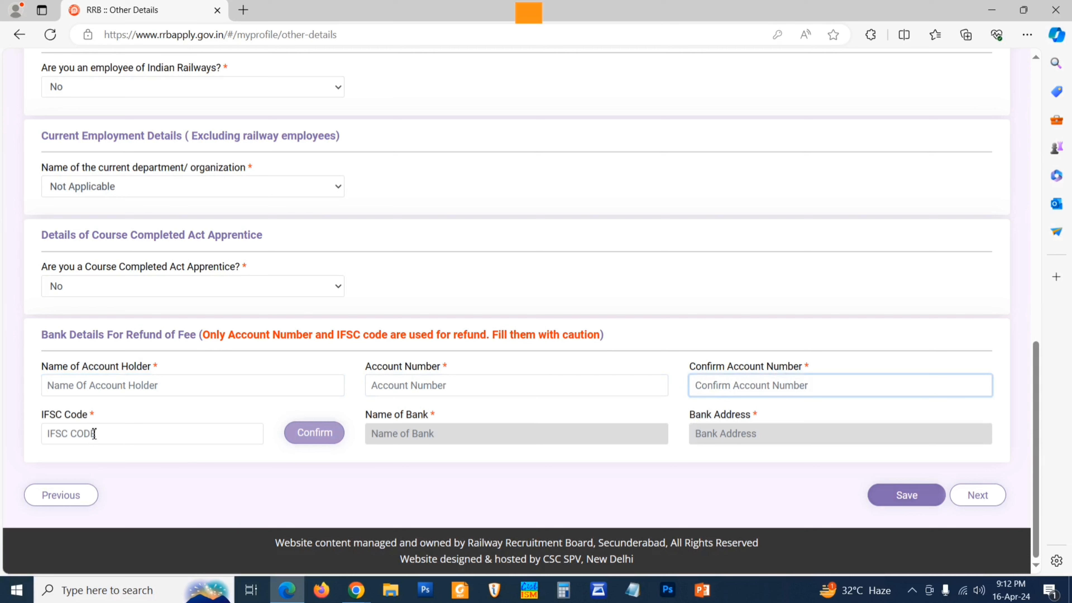
click(125, 434)
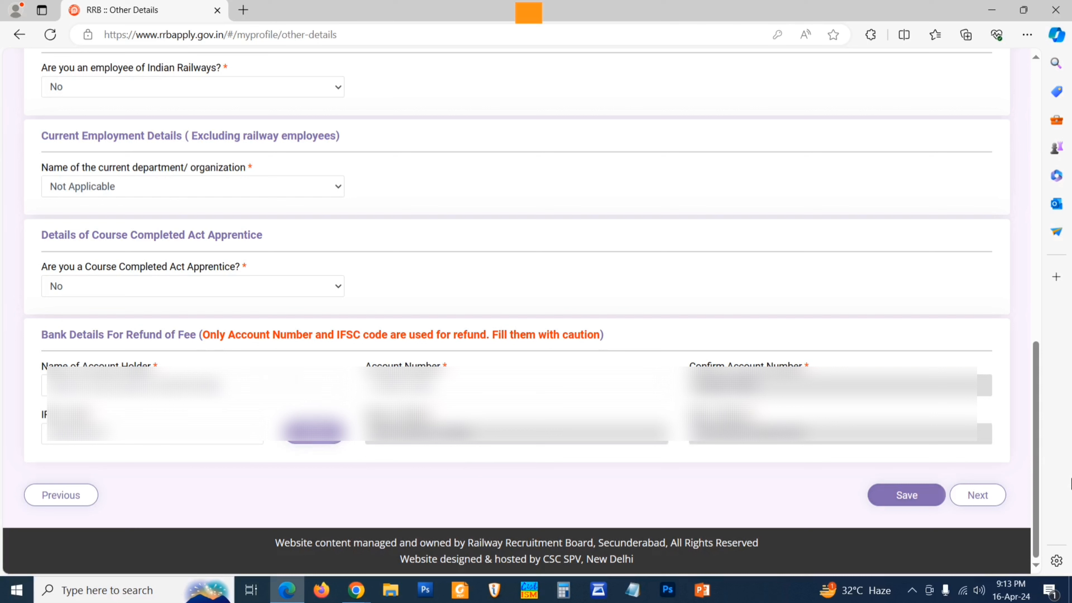
click(899, 498)
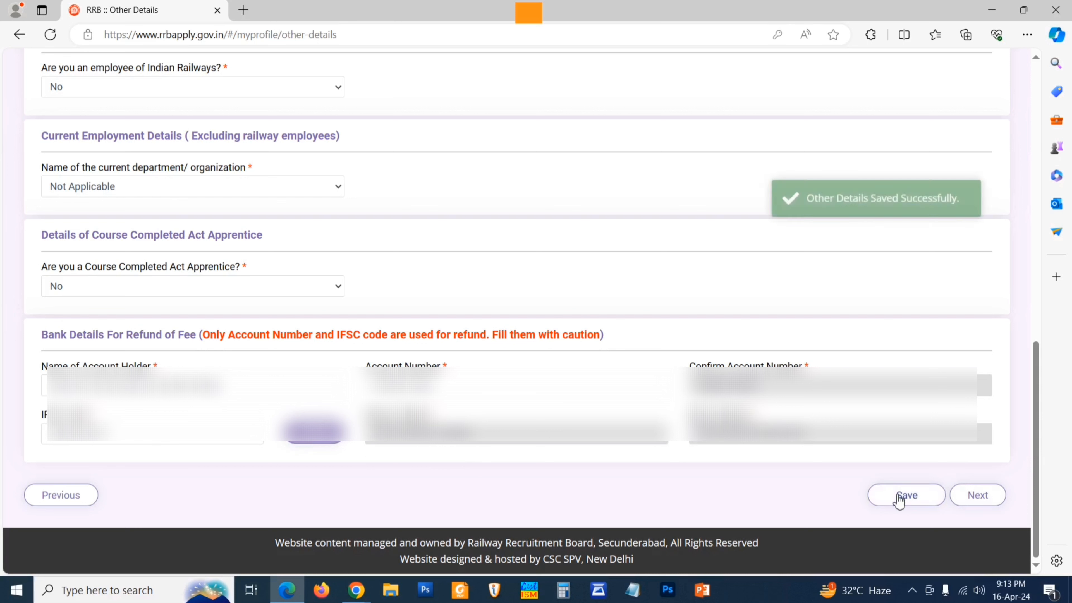
click(990, 500)
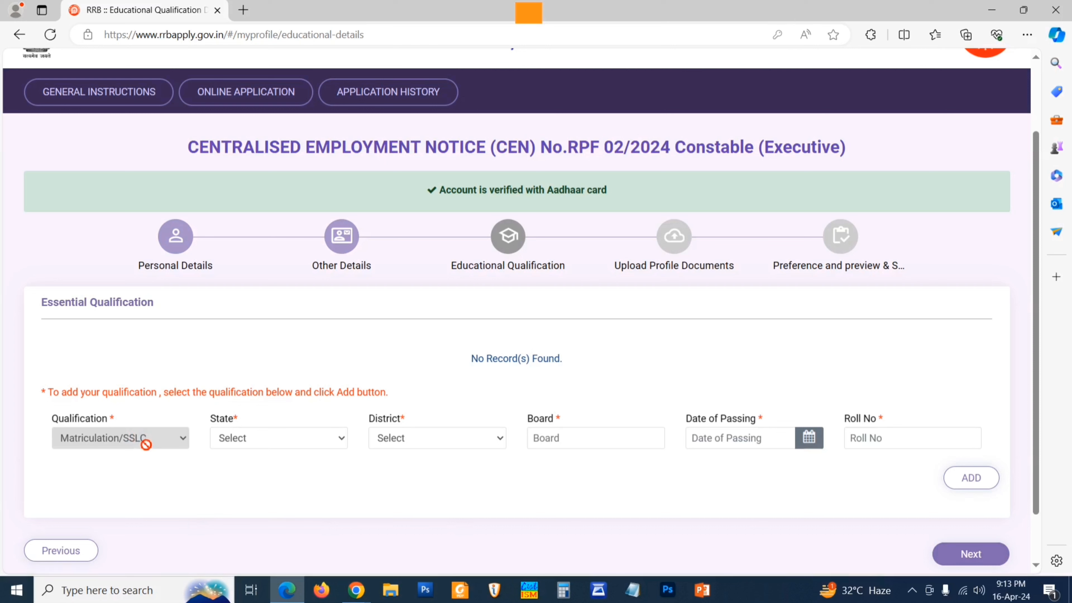
- Add a Matriculation record: MAHARASHTRA, Yavatmal, MAHARASHTRA STATE BOARD, passed 07/06/2013
click(281, 443)
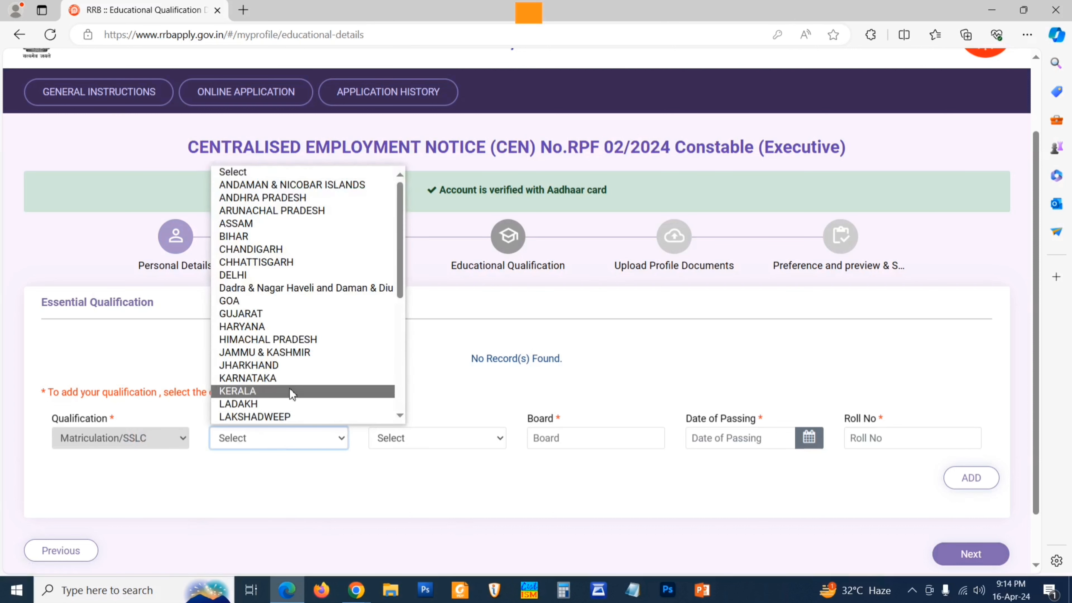
scroll(276, 401, down, 2)
click(270, 331)
click(437, 439)
scroll(422, 396, down, 5)
click(405, 416)
click(569, 443)
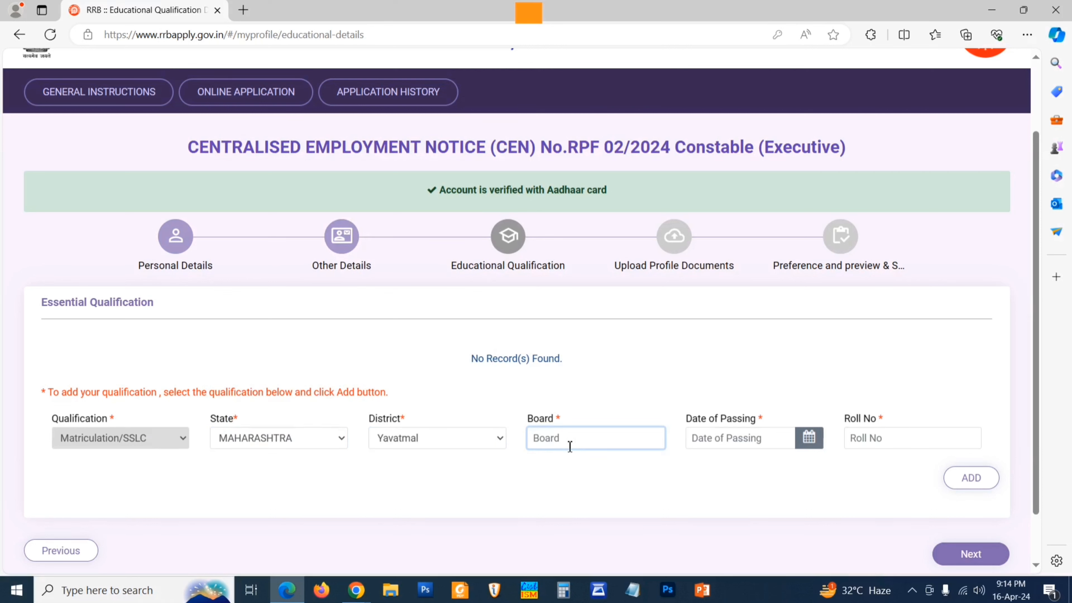
text(MAHARASHTRA STATE BOARD)
click(739, 438)
text(07/06/2013)
click(911, 438)
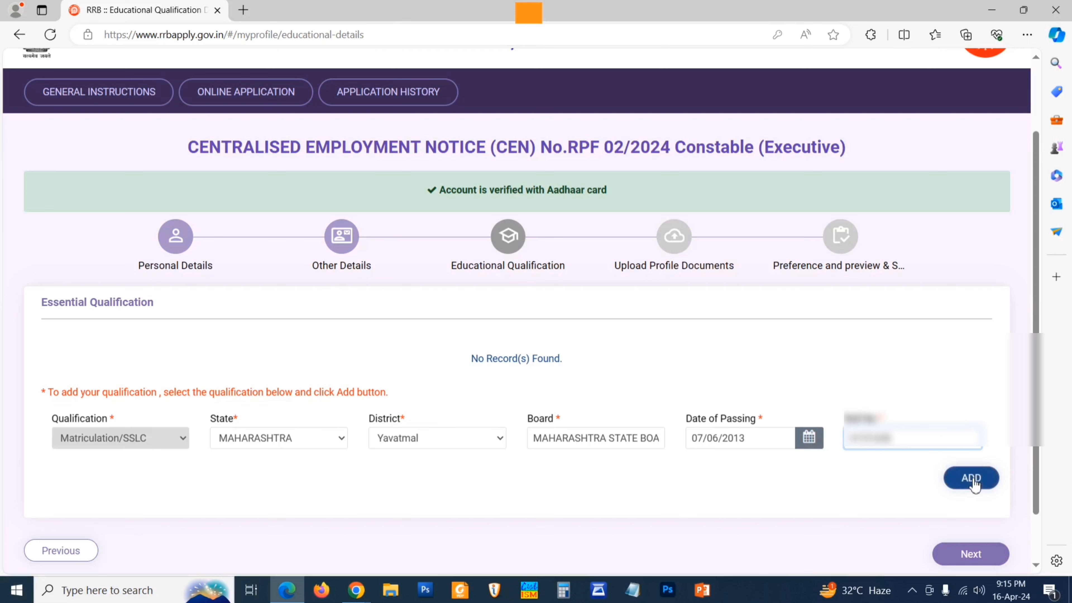
click(971, 479)
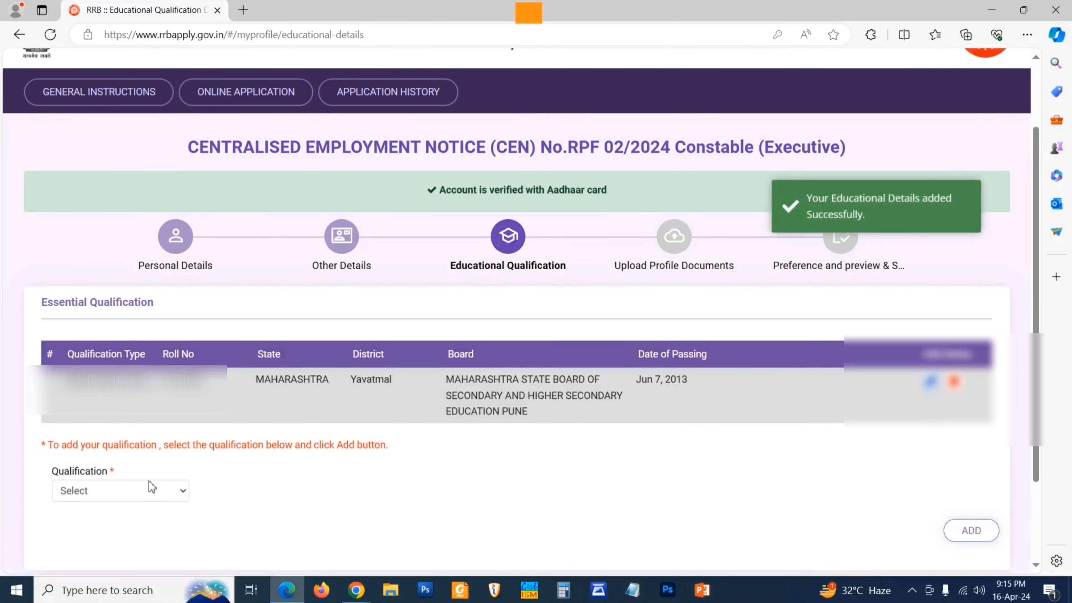
click(147, 489)
scroll(148, 490, down, 3)
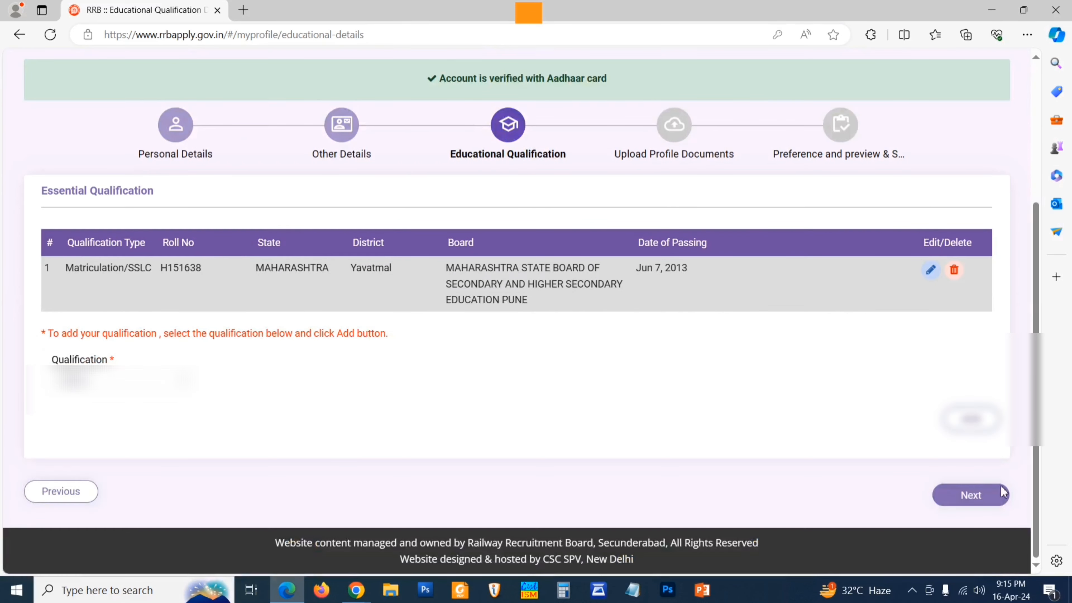
- Review the photo requirements (35mm x 45mm, 320 x 240 pixels) and rejectable photo samples
click(971, 498)
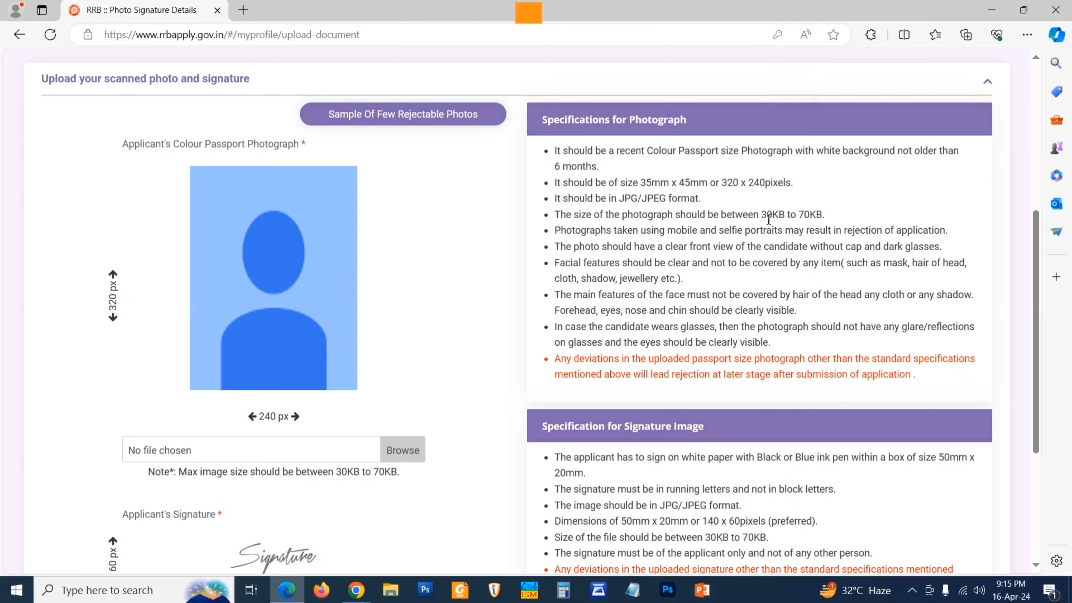
drag(641, 182, 765, 186)
click(734, 191)
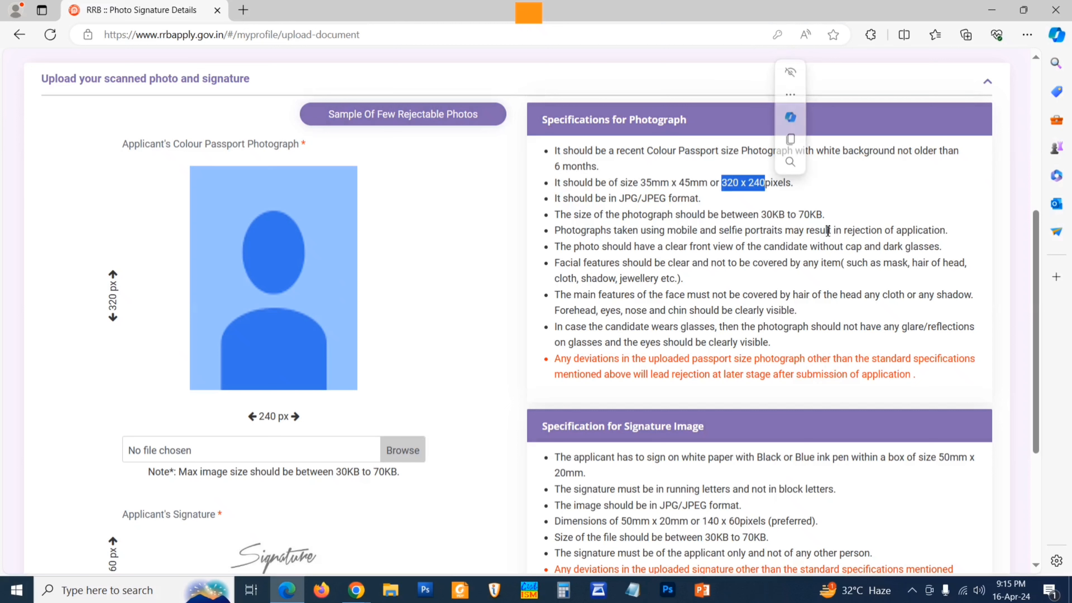
click(656, 228)
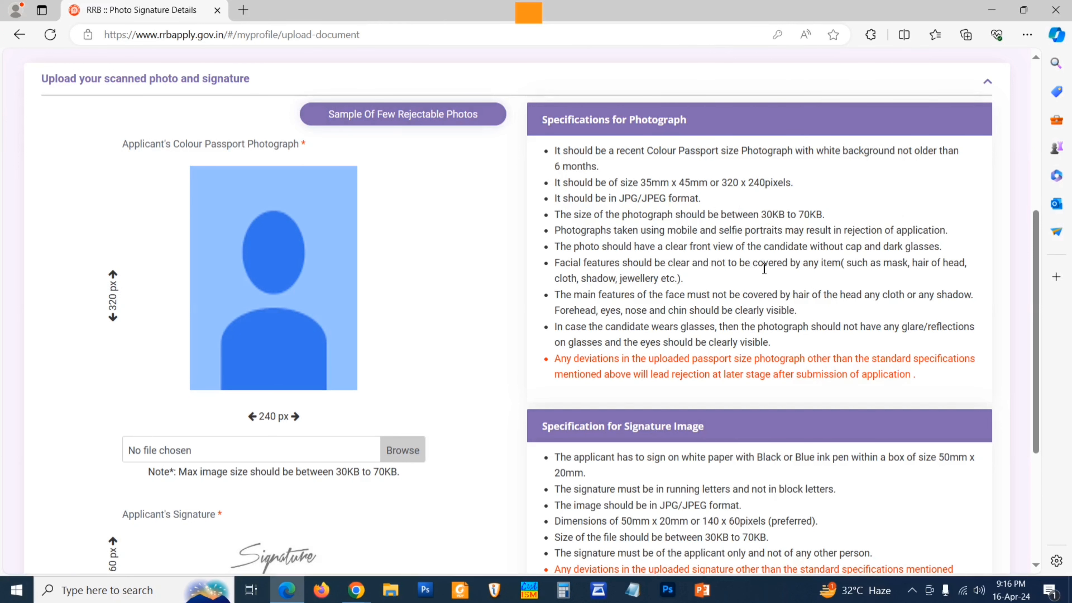
click(390, 113)
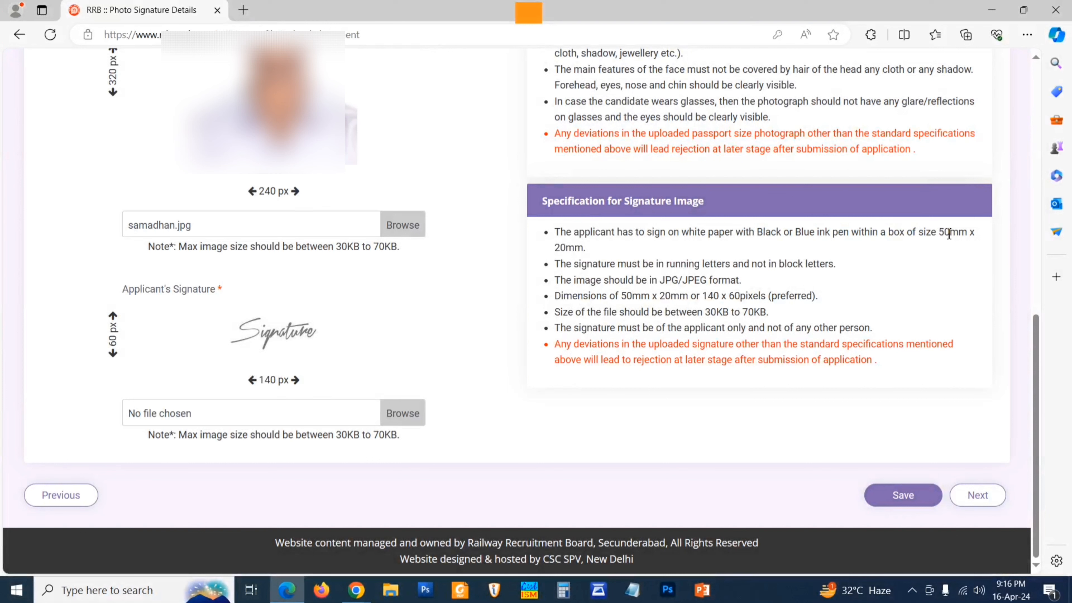
- Review the signature rules (50mm x 20mm box, no block letters) and accept the eligibility declaration
double_click(949, 233)
drag(598, 249, 555, 248)
click(855, 285)
drag(835, 265, 722, 262)
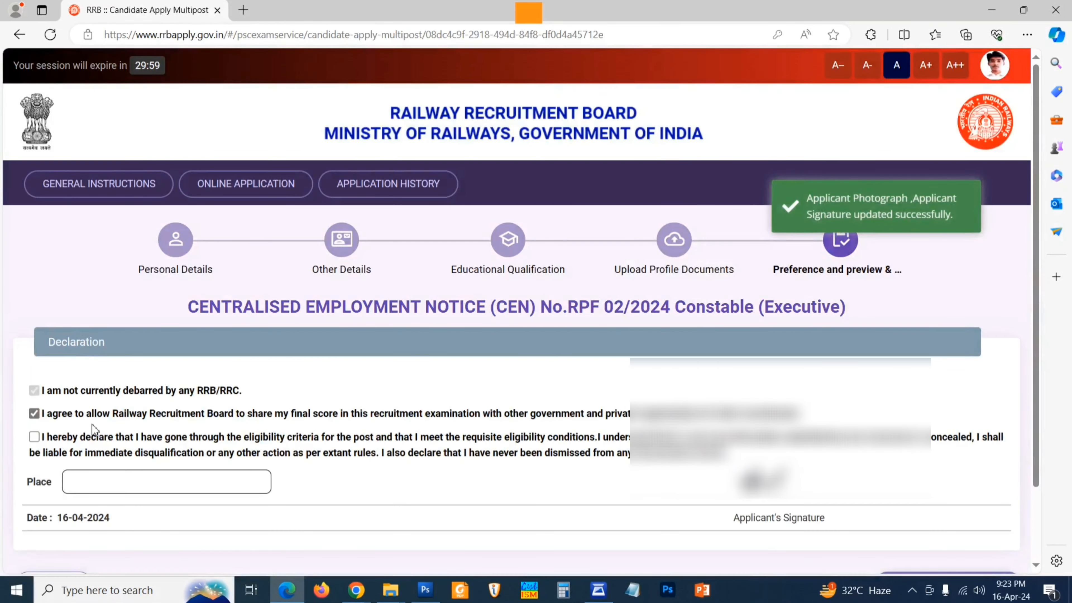
click(34, 437)
click(151, 481)
- Enter DHANKI as the place of declaration and preview the completed application
text(DHANKI)
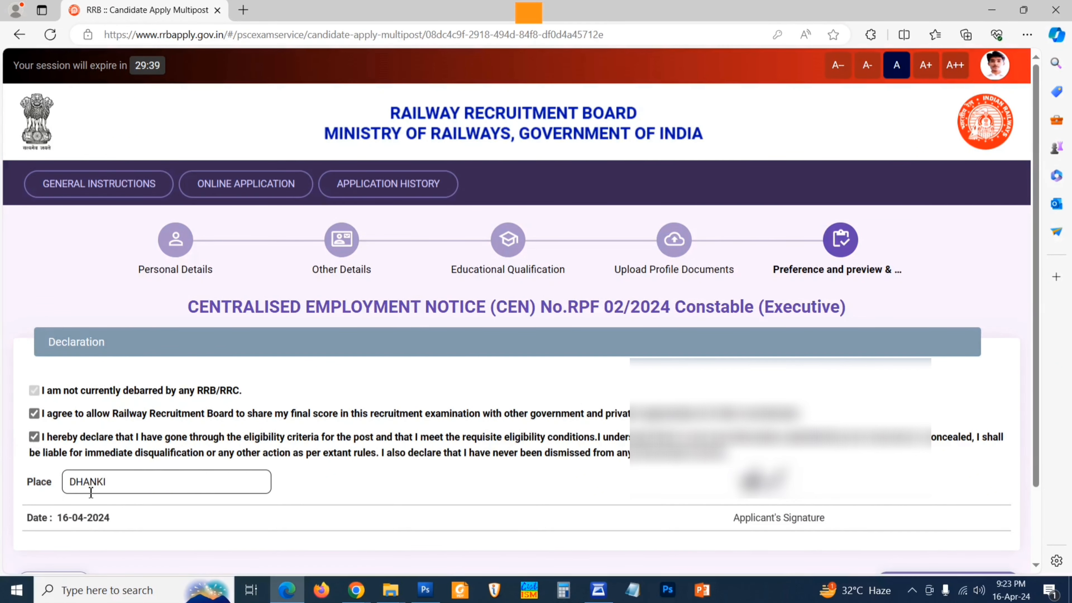
scroll(268, 509, down, 2)
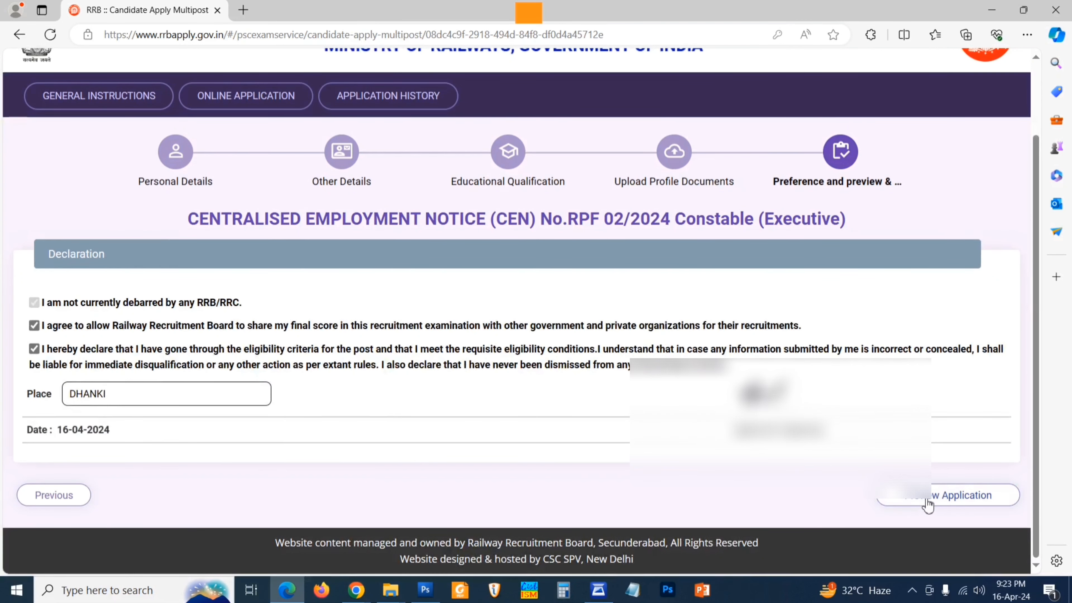
click(927, 505)
scroll(598, 333, down, 15)
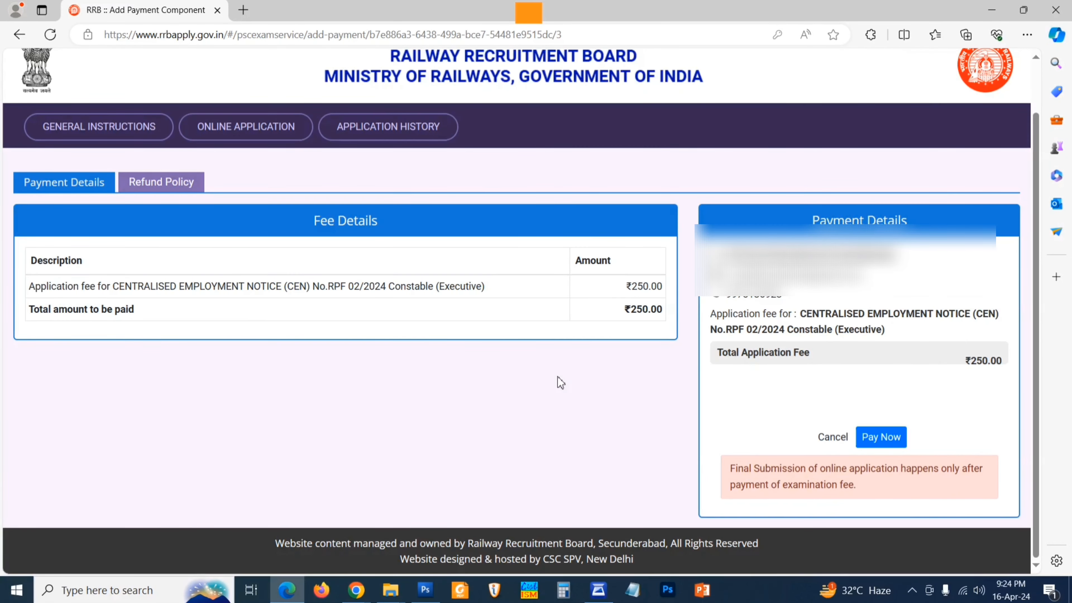
- Start the ₹250.00 fee payment, agree to the terms and proceed to SBIePay
click(881, 437)
click(291, 378)
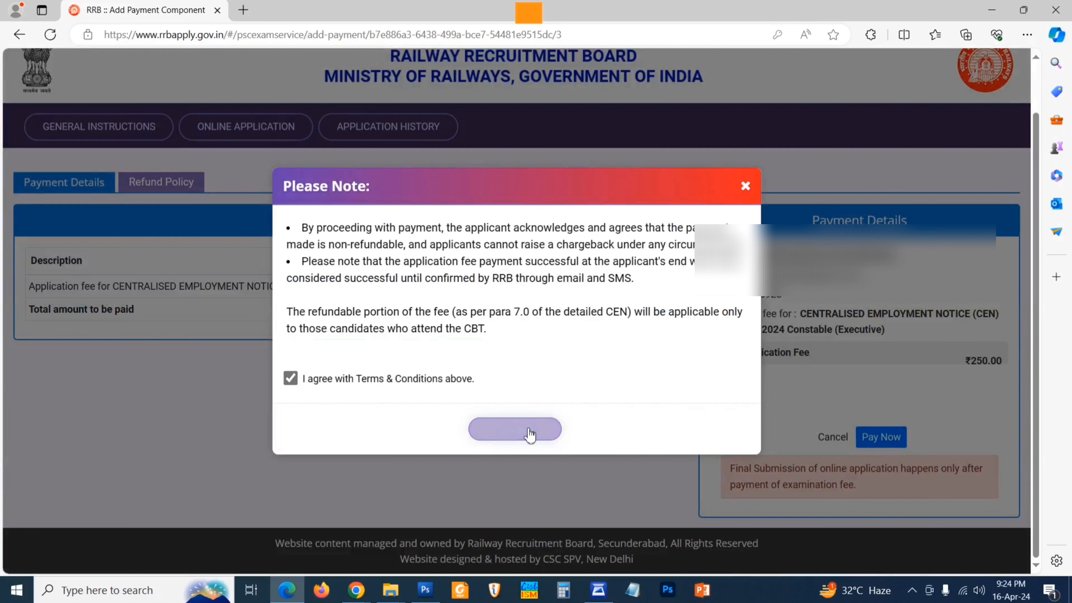
click(515, 429)
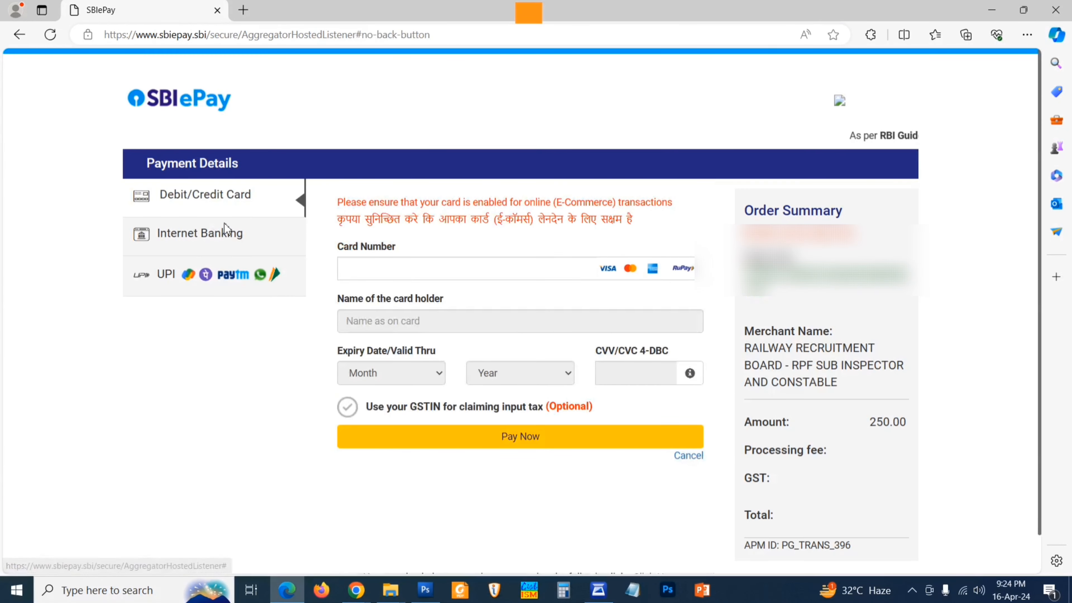
- Choose UPI as the SBIePay payment method to display the payment QR code
click(195, 287)
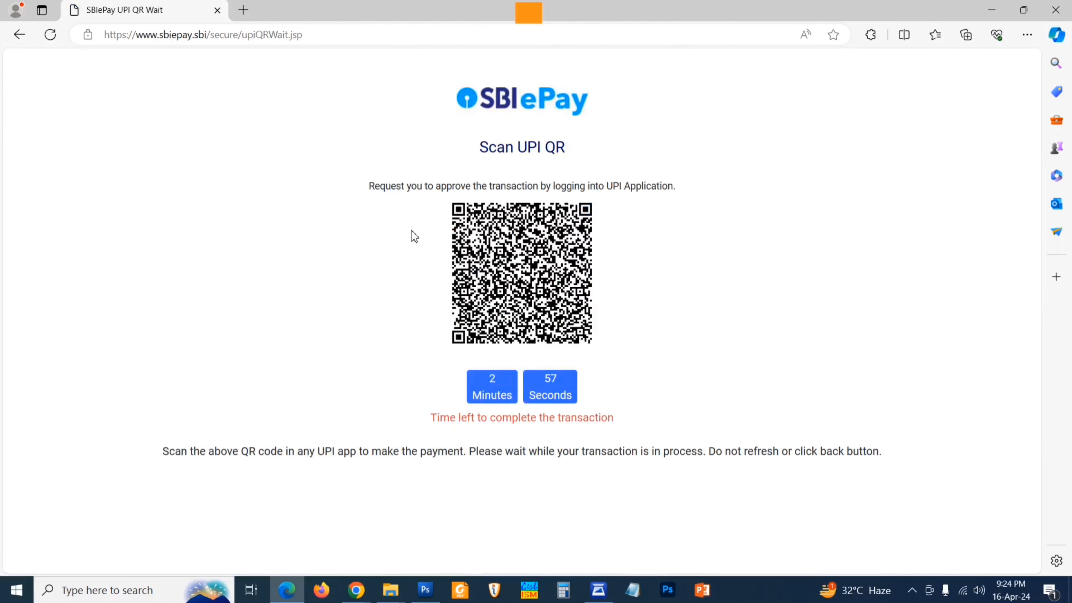